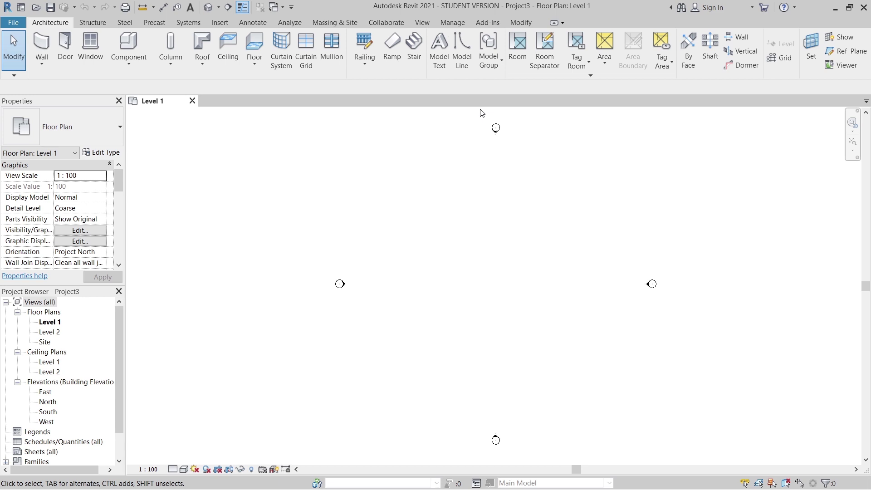
Step: Start a new family from the English Metric Curtain Wall Panel.rft template
scroll(492, 224, down, 1)
middle_drag(492, 223, 432, 234)
click(14, 26)
mouse_move(58, 69)
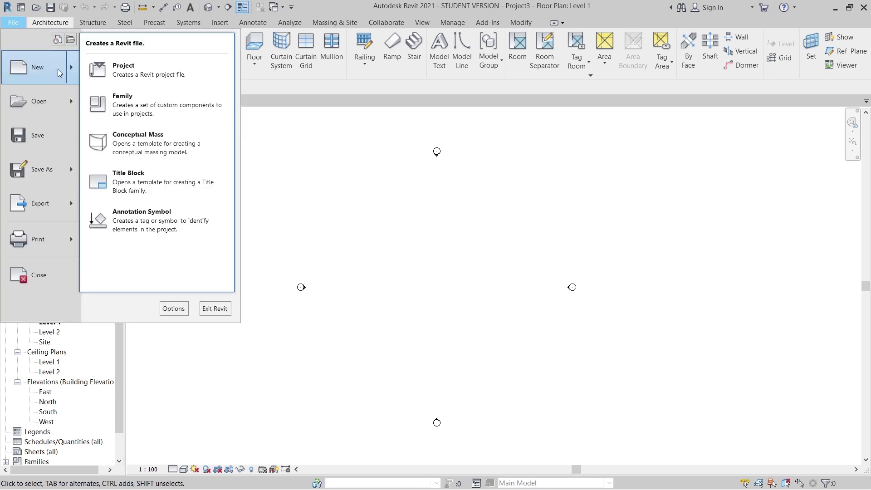
click(117, 115)
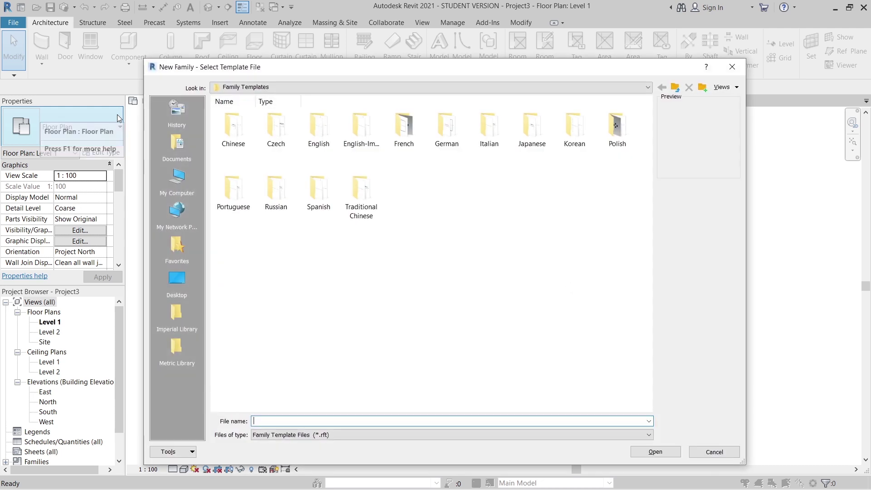
double_click(335, 142)
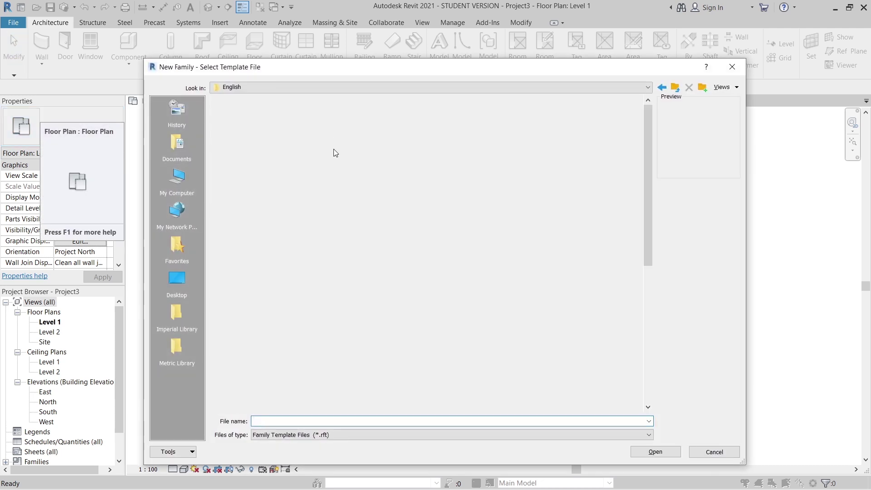
click(234, 195)
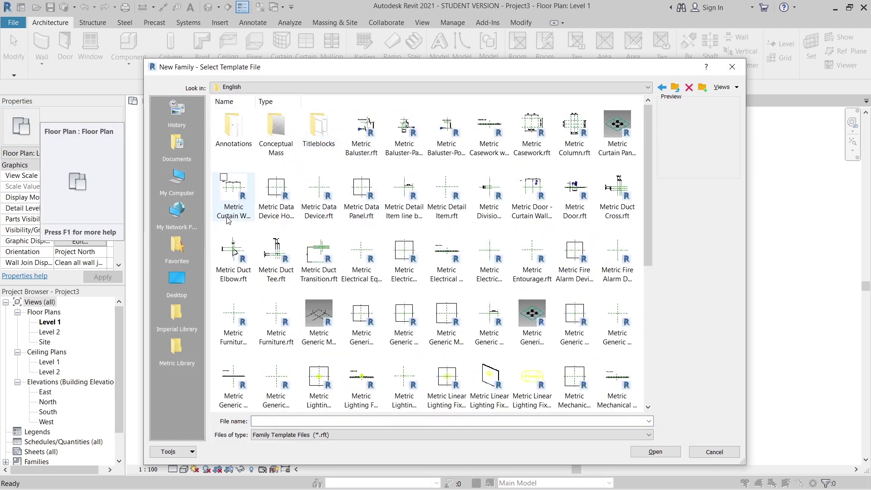
click(653, 451)
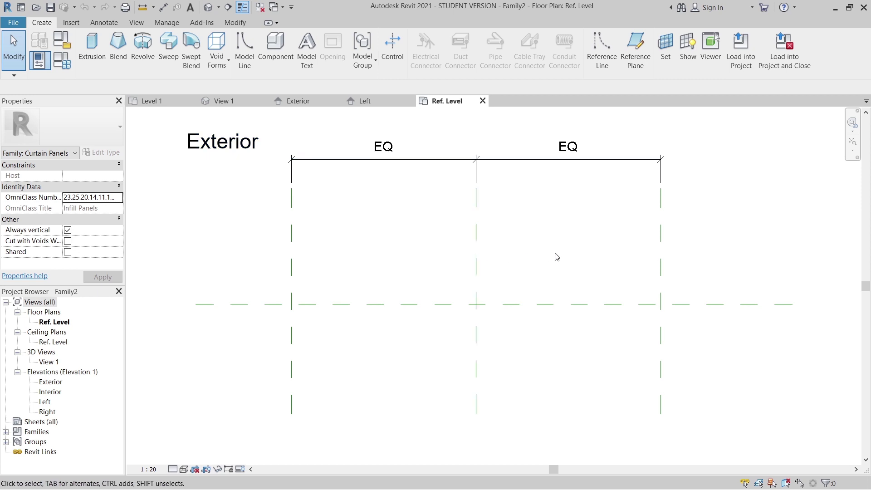
Step: Change the Right reference plane's 1500.0 distance from centre to 450
scroll(454, 278, down, 3)
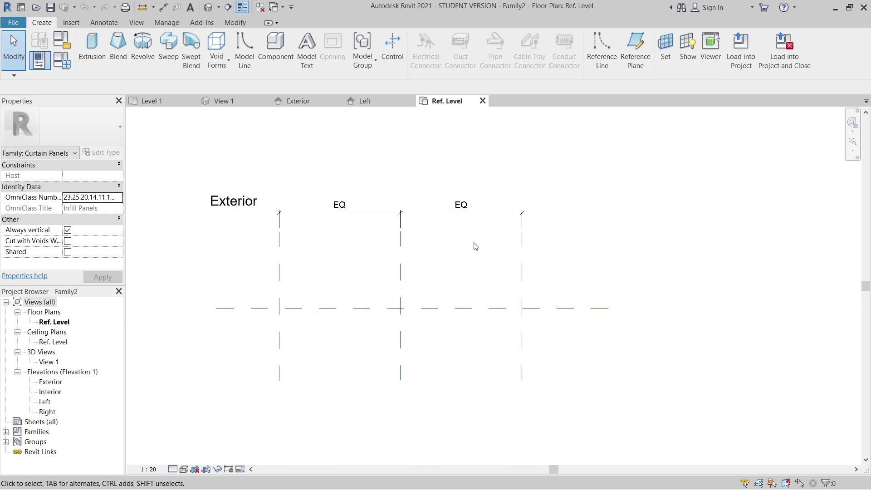
click(522, 269)
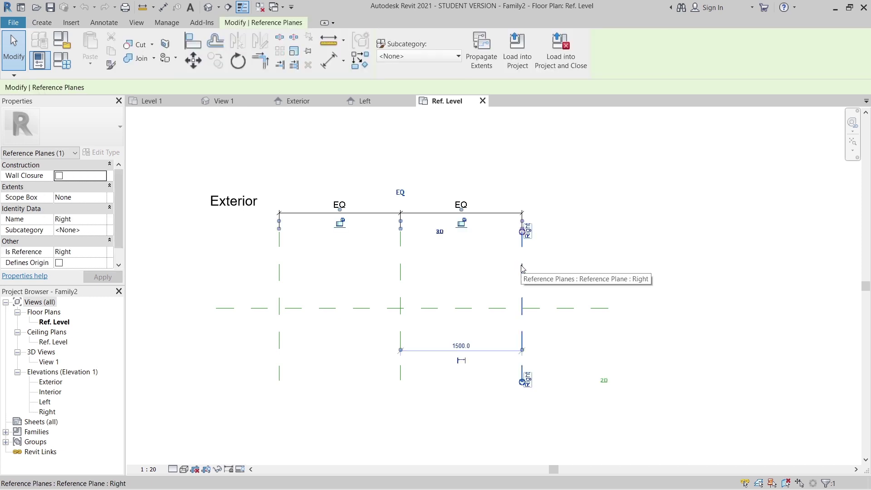
click(469, 343)
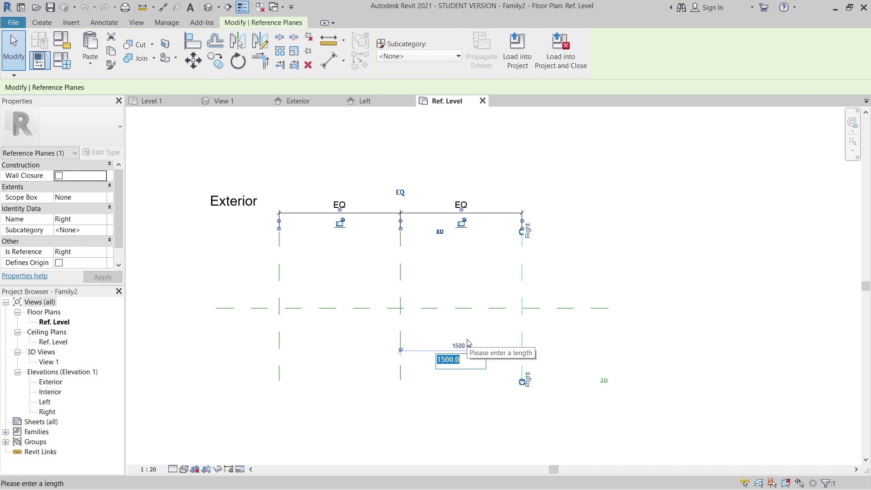
text(450)
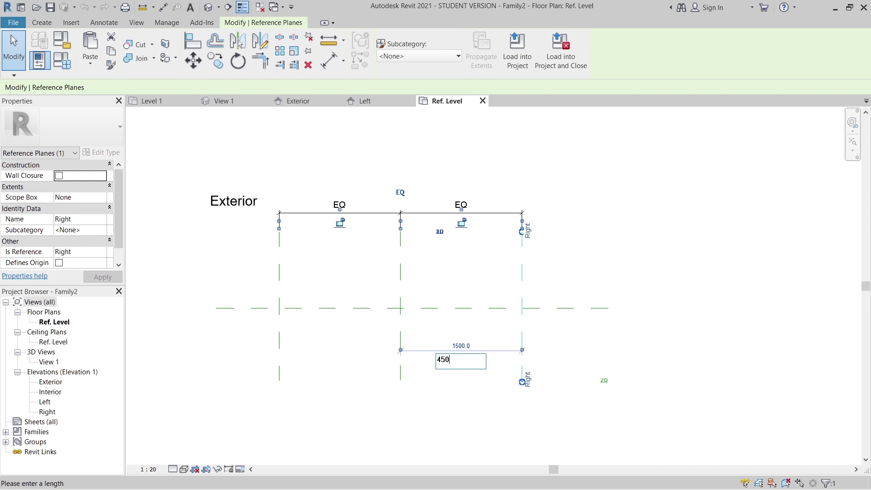
key(Return)
scroll(394, 294, up, 2)
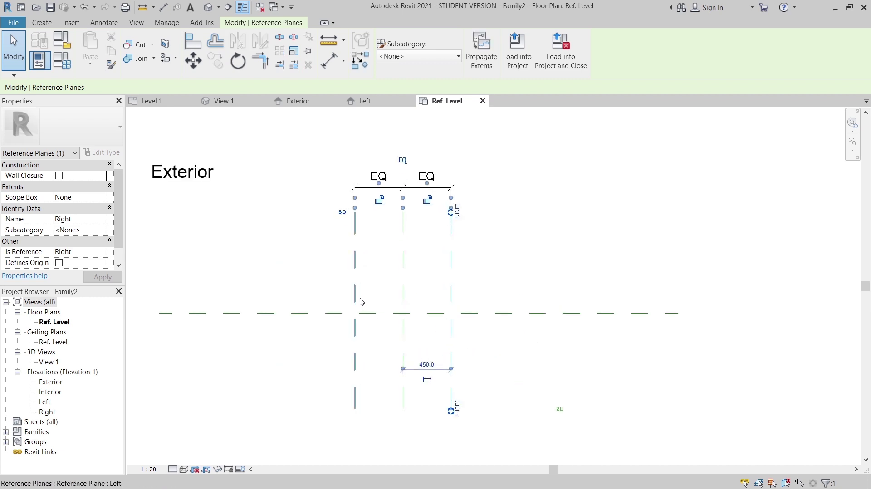
click(506, 296)
middle_drag(506, 296, 535, 267)
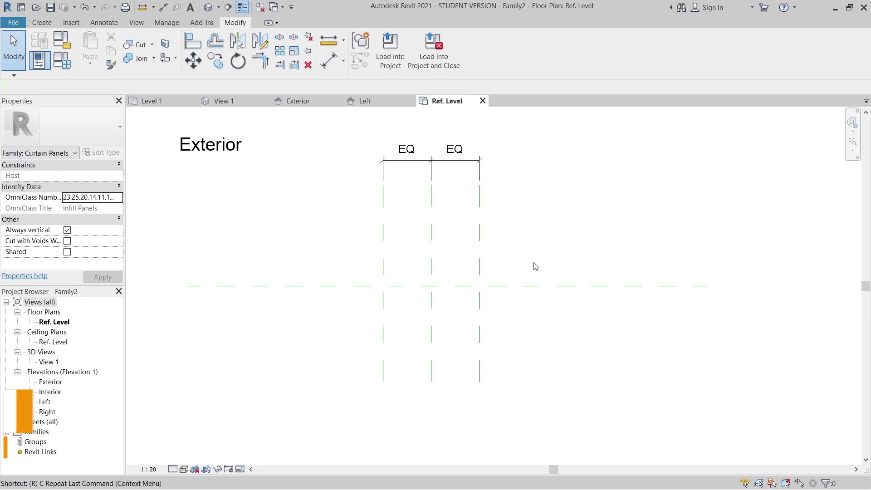
Step: Draw two horizontal reference planes, one above and one below the centre
key(r)
key(p)
click(341, 249)
click(513, 249)
click(353, 316)
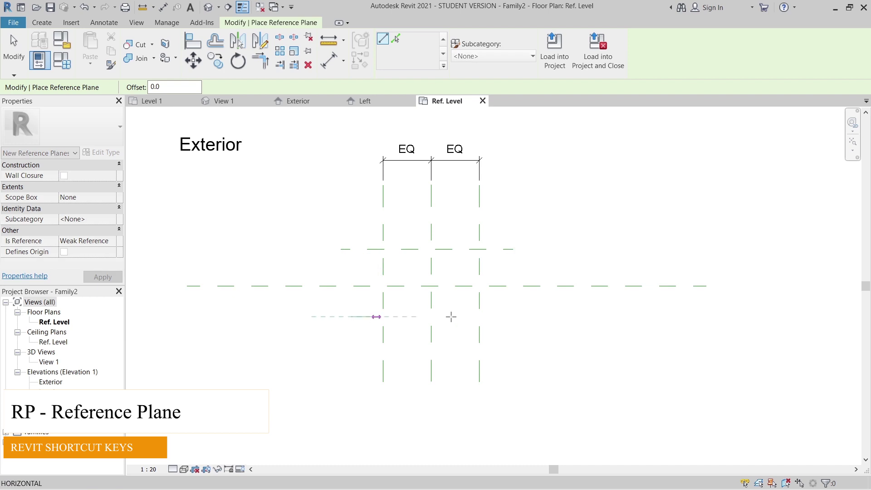
click(513, 316)
key(Escape)
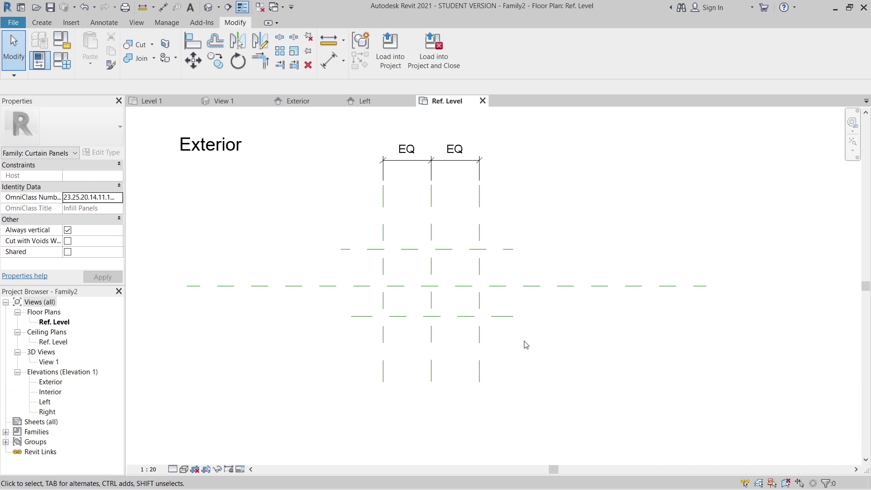
Step: Dimension the lower, centre and upper planes as a chain and make the spacings equal (EQ)
key(d)
key(i)
scroll(524, 341, up, 2)
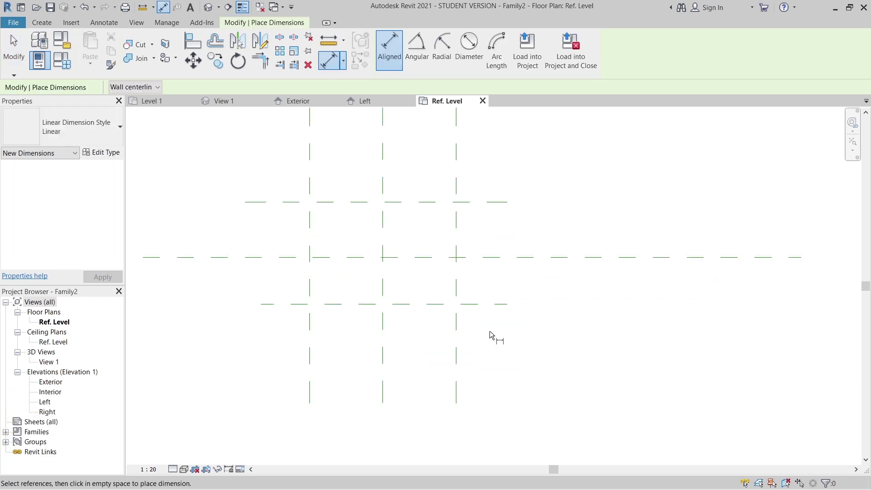
click(431, 303)
click(423, 258)
click(425, 202)
click(495, 181)
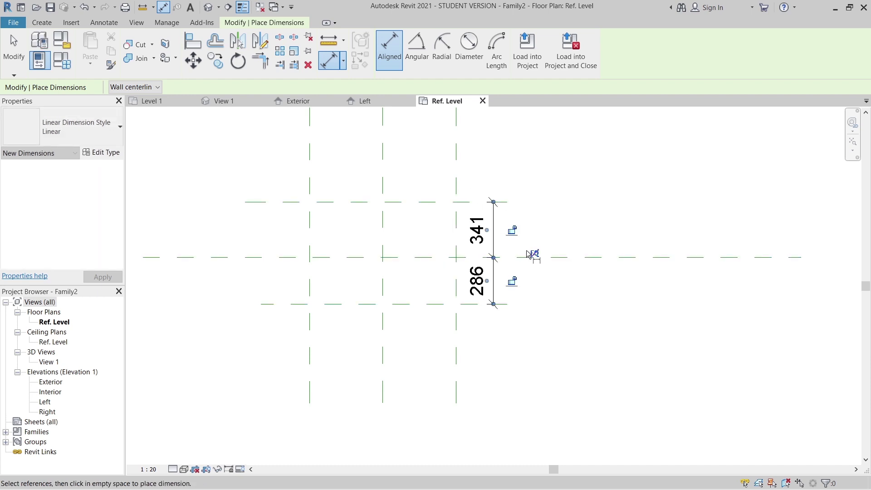
click(536, 257)
Step: Add a 571 overall dimension between the upper and lower planes
click(448, 303)
click(431, 211)
click(529, 199)
click(545, 199)
middle_drag(558, 254, 557, 348)
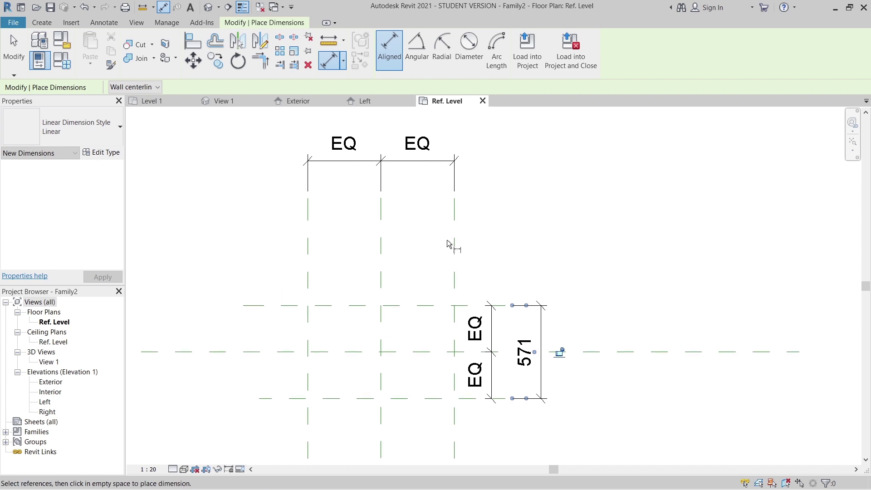
Step: Add a 900 dimension between the left and right planes, then open Family Types
click(454, 245)
click(307, 243)
click(304, 130)
middle_drag(304, 131, 280, 183)
key(Escape)
key(Escape)
key(Escape)
middle_drag(404, 212, 511, 229)
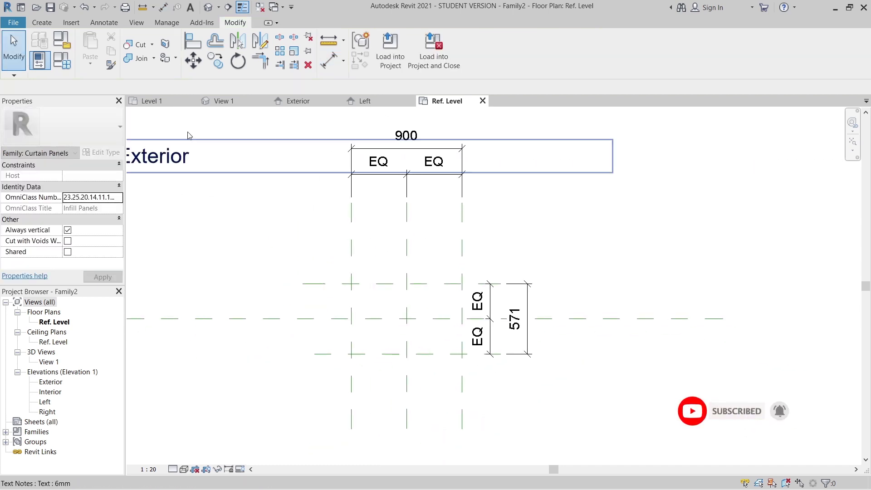
click(63, 64)
drag(740, 82, 167, 78)
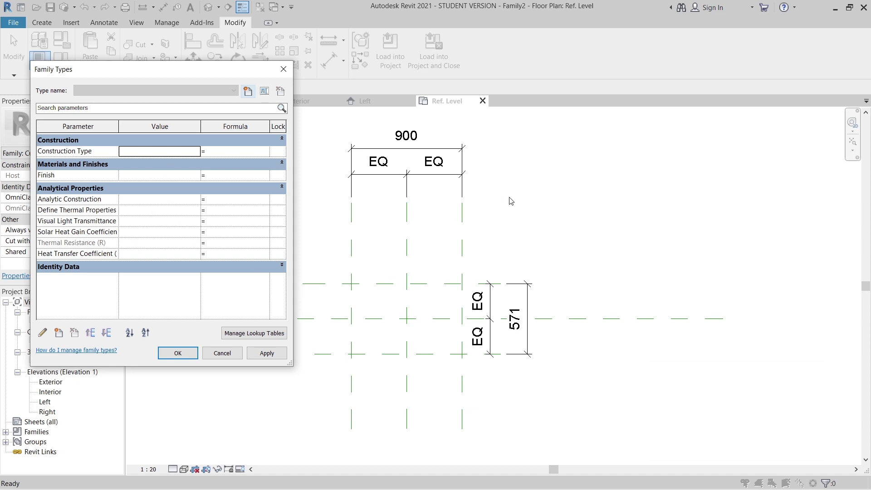
Step: Label the 571 dimension with a new Depth parameter and the 900 dimension with Length
click(284, 74)
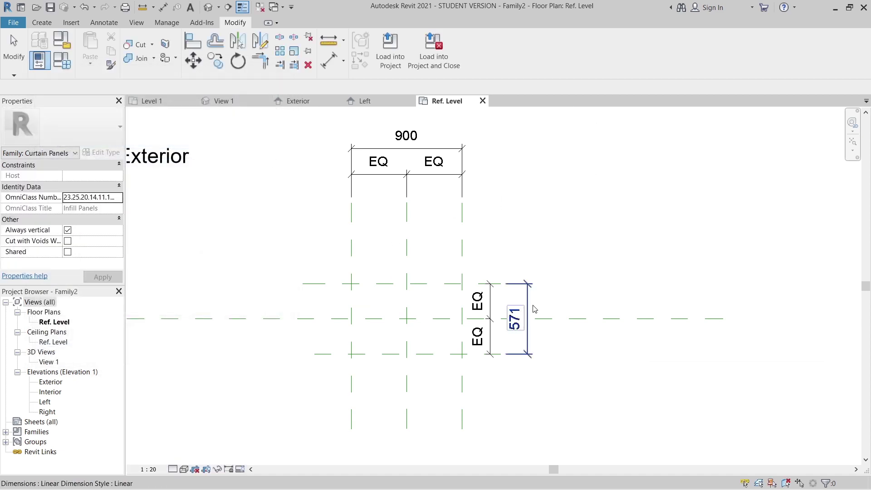
click(526, 291)
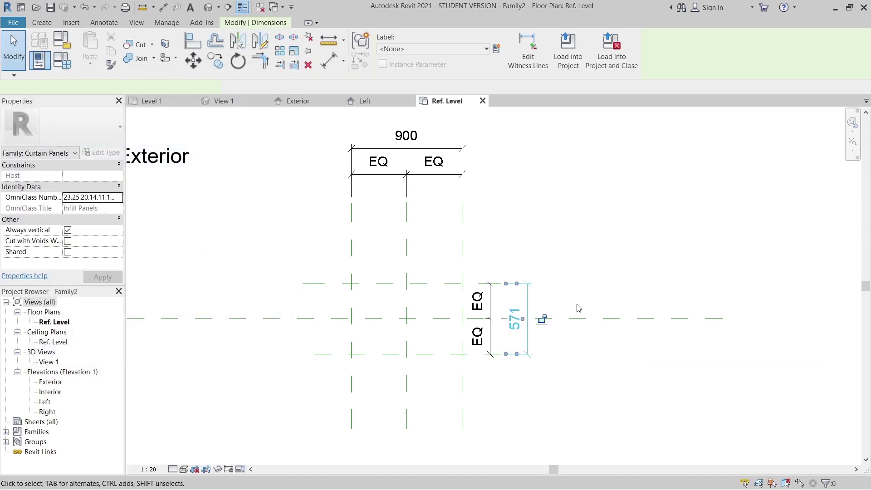
click(497, 49)
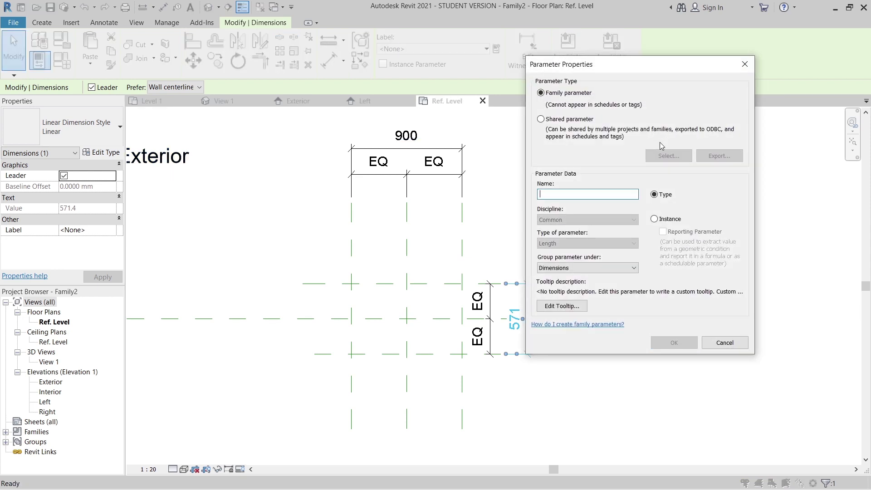
text(Depth)
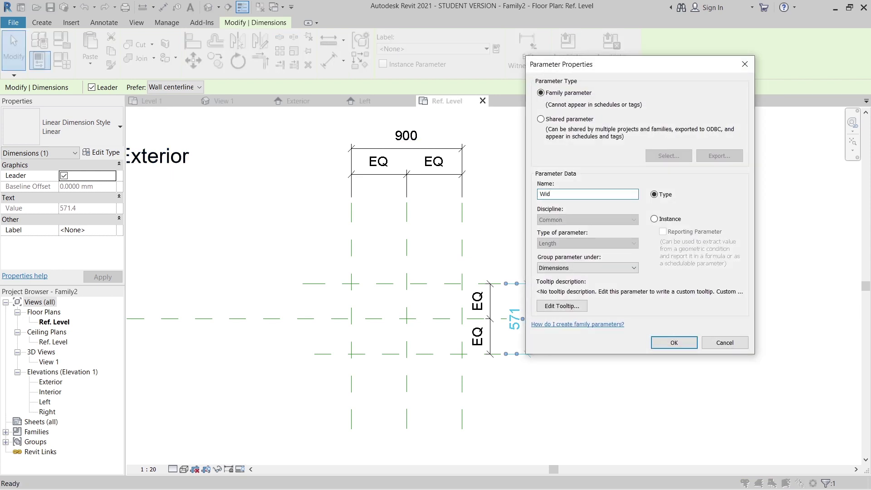
click(674, 343)
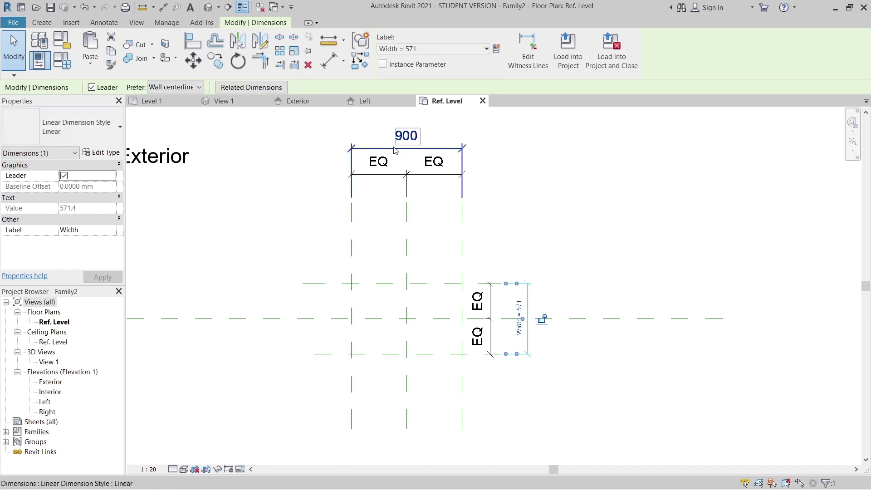
click(406, 136)
click(497, 49)
text(Length)
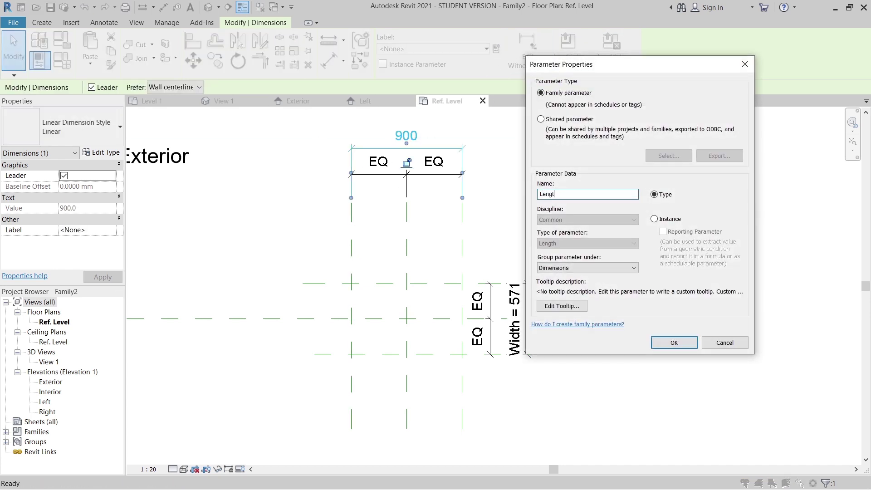
key(Return)
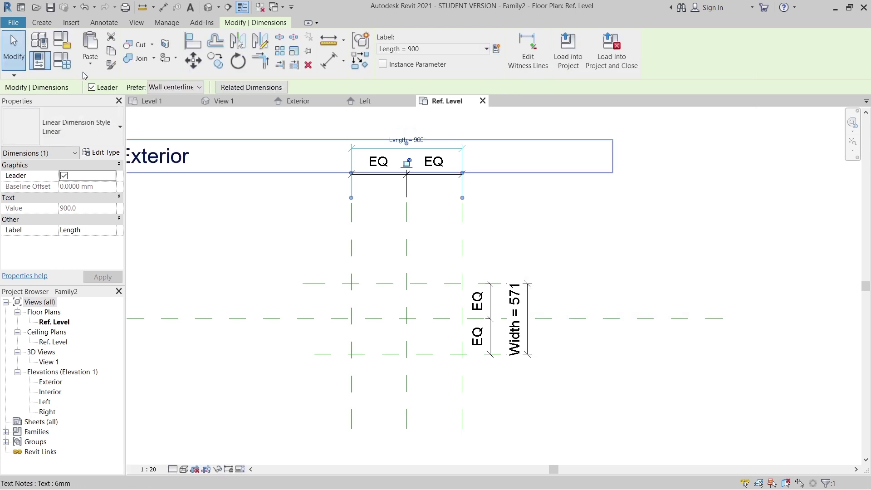
Step: In Family Types, give Width the formula Length so it becomes 900
click(62, 61)
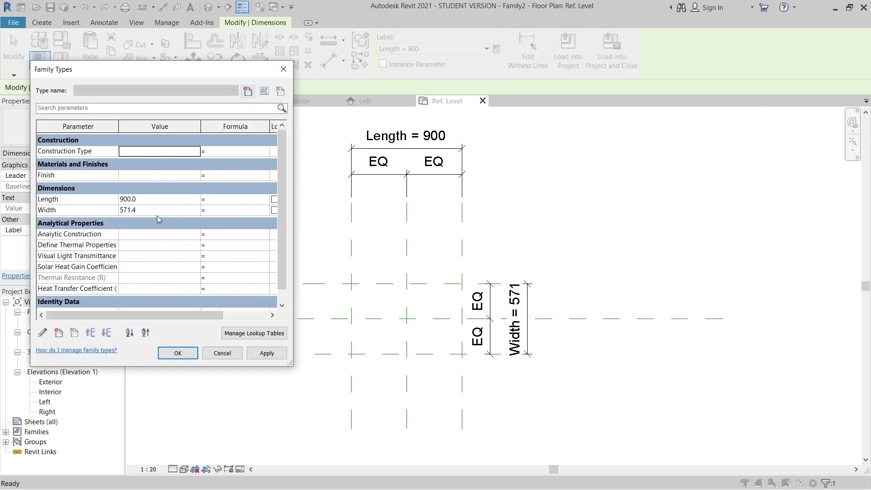
click(94, 201)
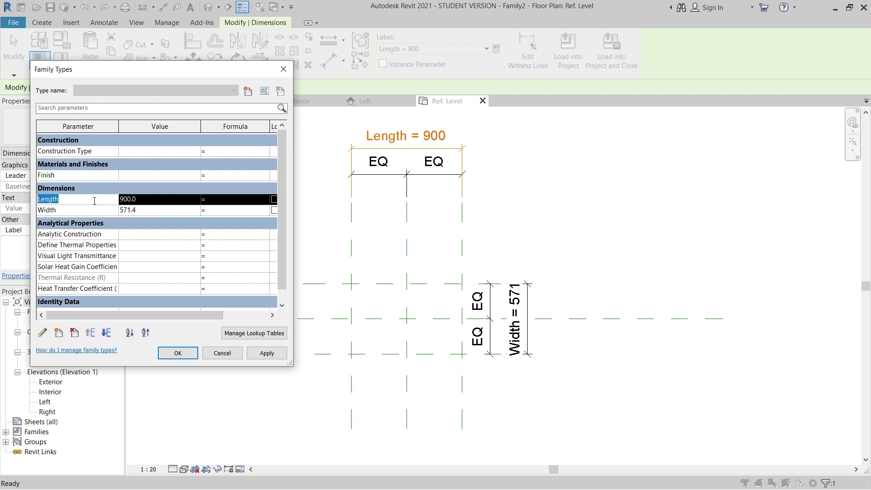
click(229, 208)
text(Length)
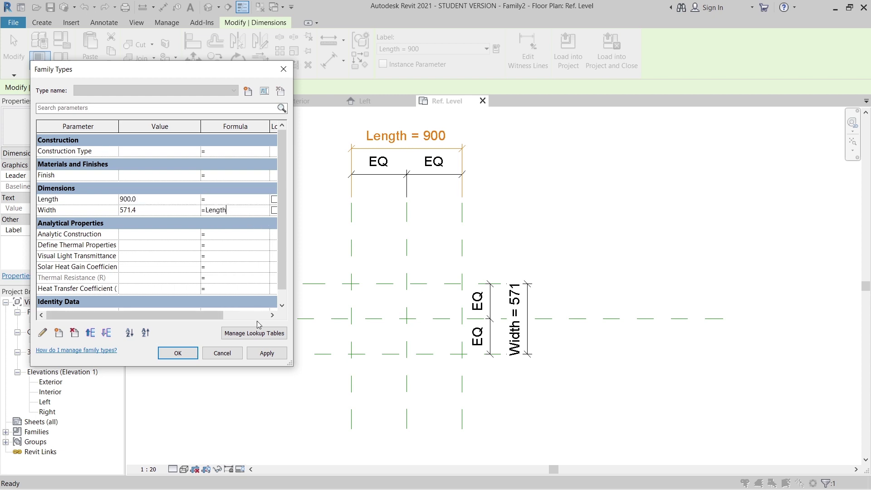
click(267, 353)
click(177, 353)
Step: Switch from Revit to the 04.jpg reference photo of the finned building
click(584, 175)
scroll(409, 299, up, 2)
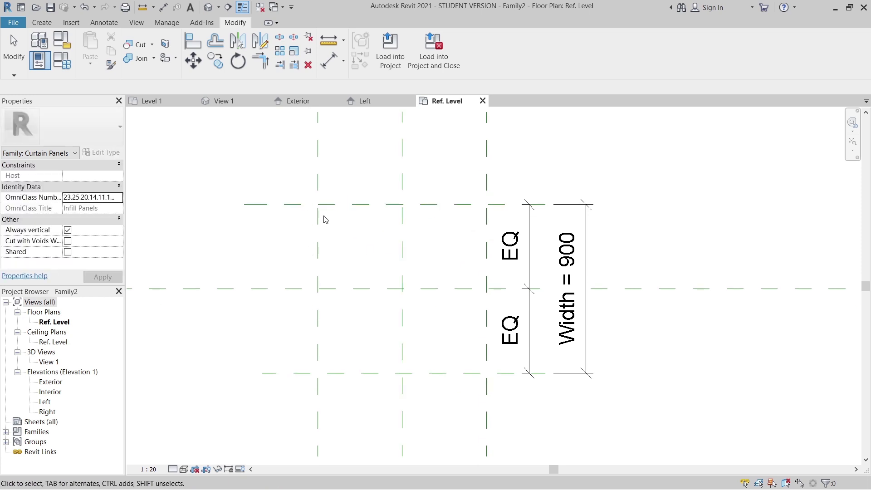
middle_drag(436, 325, 457, 327)
middle_drag(344, 226, 363, 263)
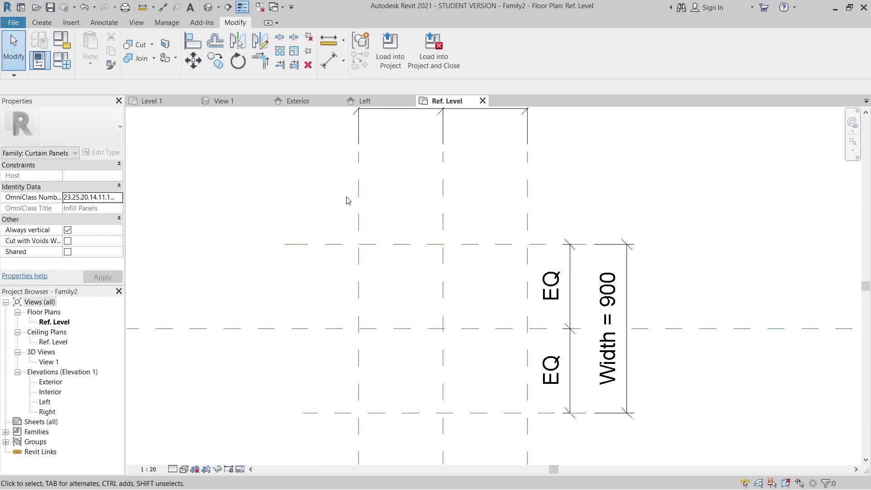
key(alt+Tab)
key(alt+Tab)
key(alt+Tab)
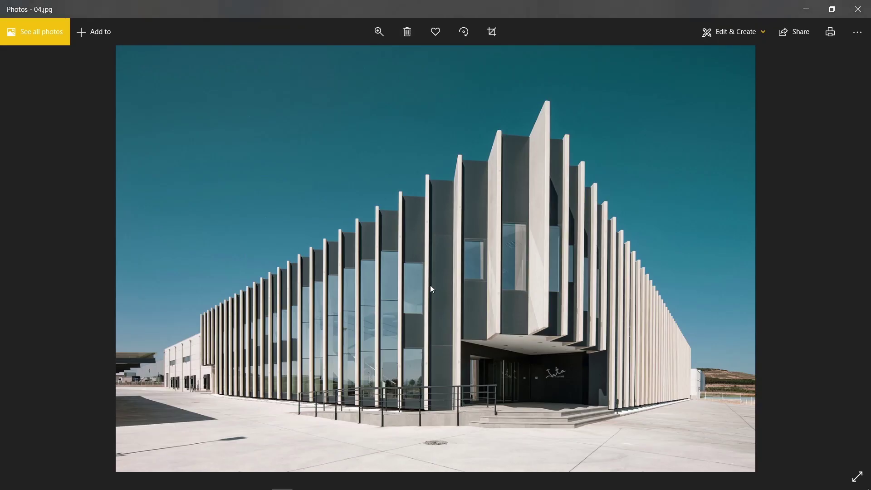
Step: Capture a screen region covering most of the building photo
key(F1)
drag(314, 197, 367, 121)
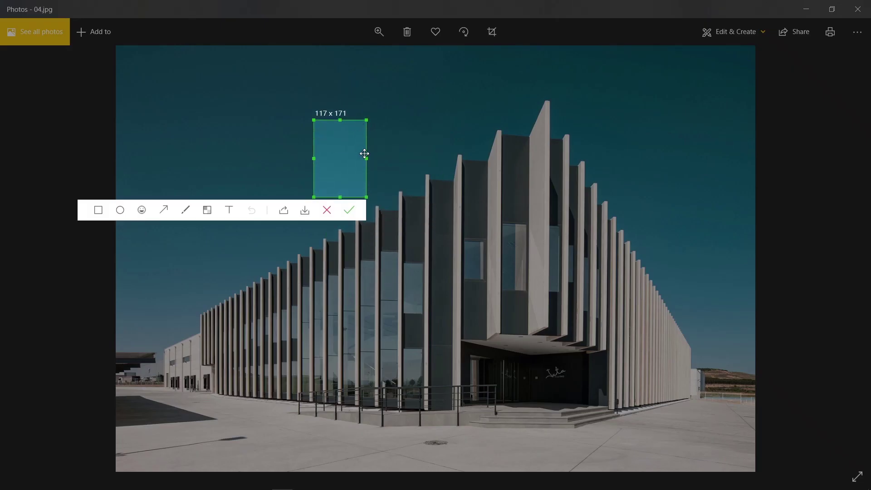
click(329, 209)
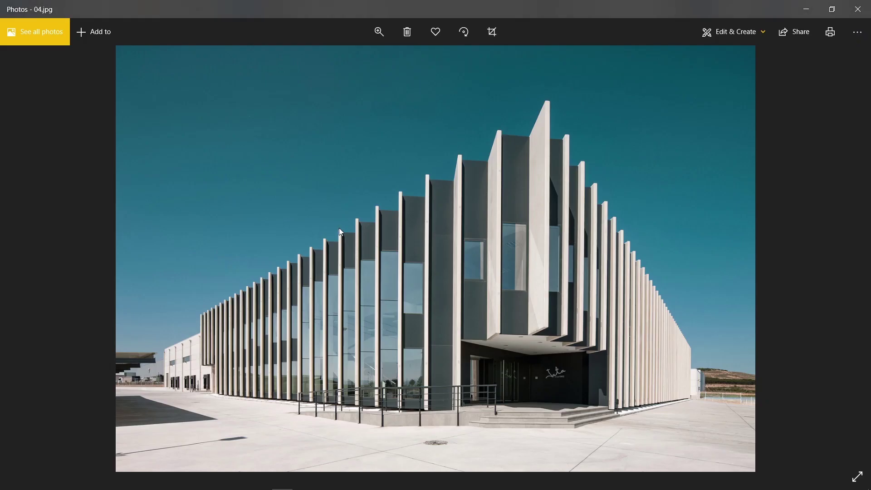
key(F1)
mouse_move(158, 69)
mouse_down()
mouse_move(711, 420)
mouse_move(734, 459)
mouse_up()
Step: Sketch over the angled fins in red, then discard the markup and return to Revit
click(552, 473)
drag(290, 246, 348, 156)
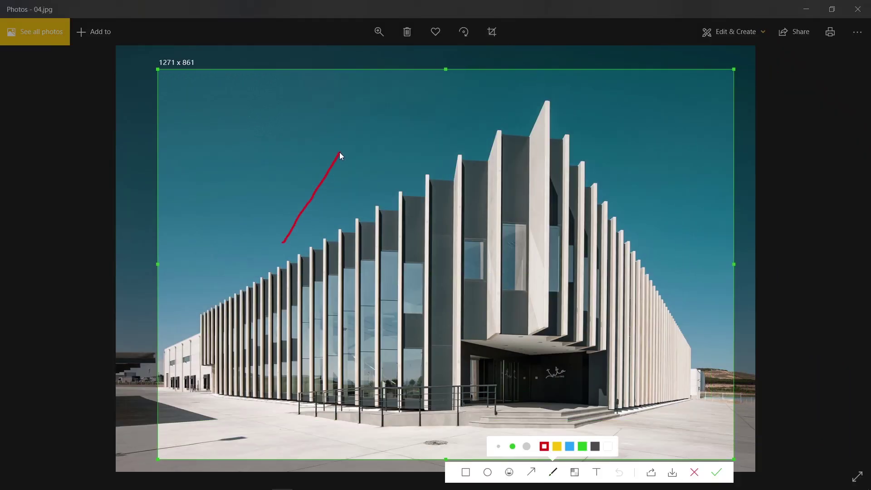
drag(315, 195, 332, 208)
key(ctrl+z)
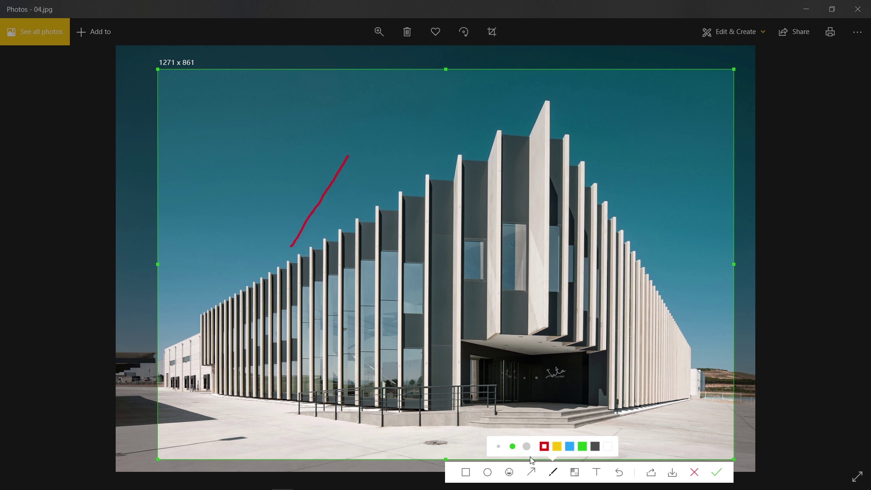
click(553, 472)
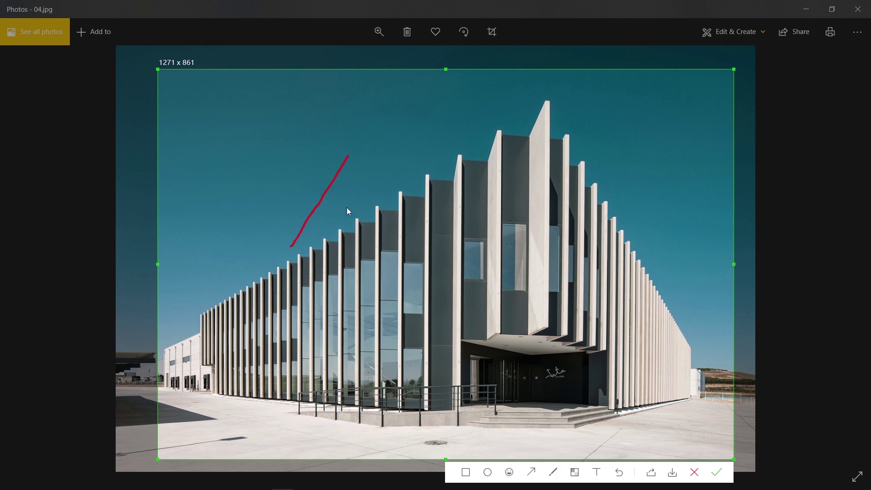
click(553, 472)
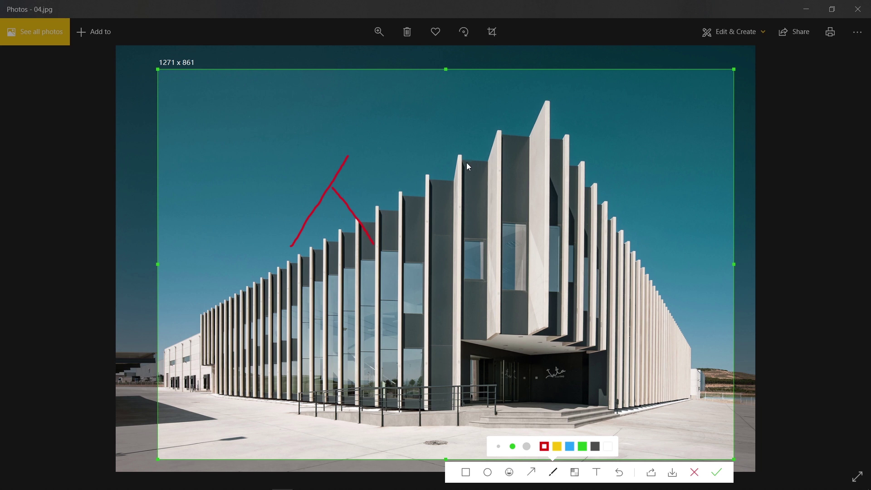
mouse_move(461, 191)
mouse_down()
mouse_move(461, 240)
mouse_move(481, 162)
mouse_move(489, 161)
mouse_move(488, 246)
mouse_move(455, 241)
mouse_up()
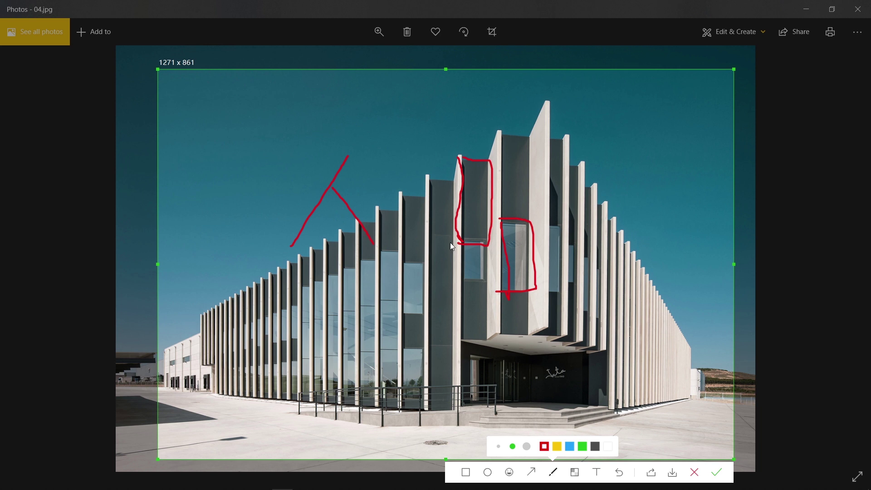
key(Escape)
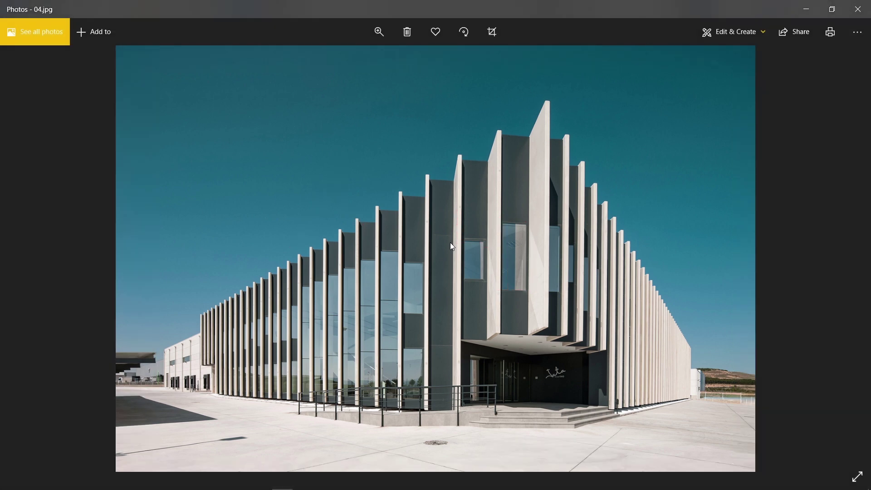
key(alt+Tab)
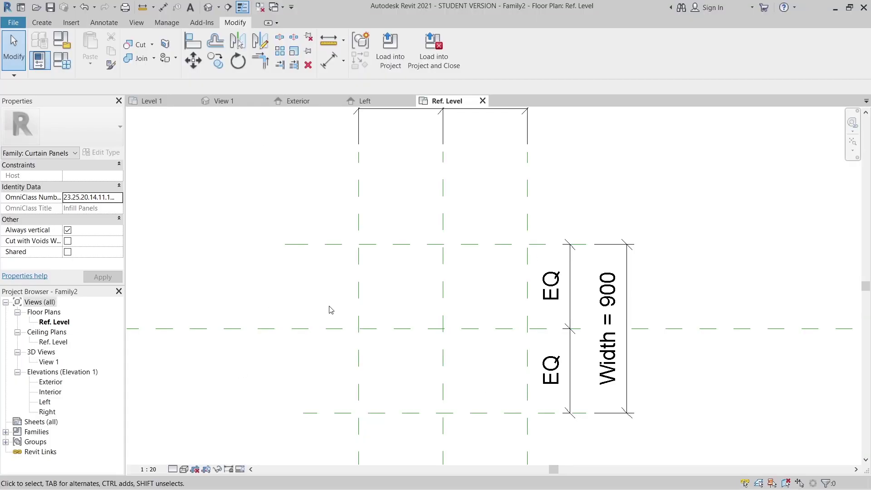
Step: Start an extrusion and draw the diagonal profile line between reference-plane intersections
scroll(358, 279, down, 2)
scroll(387, 268, up, 1)
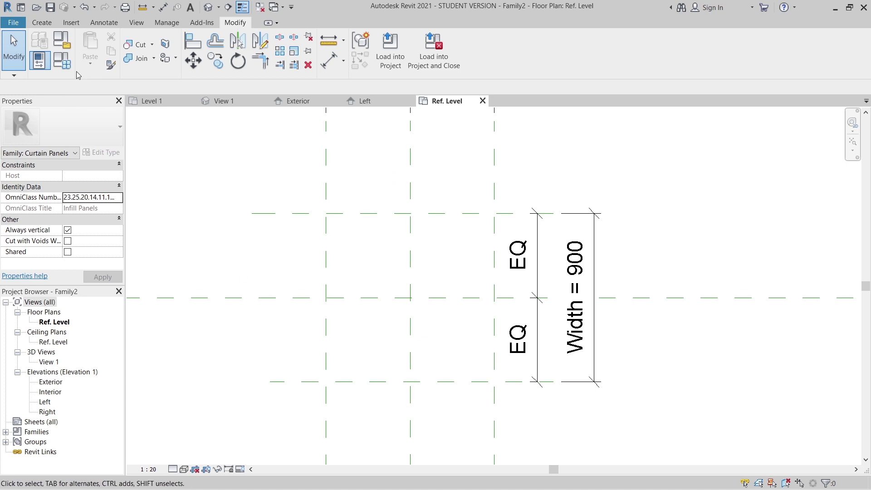
click(41, 27)
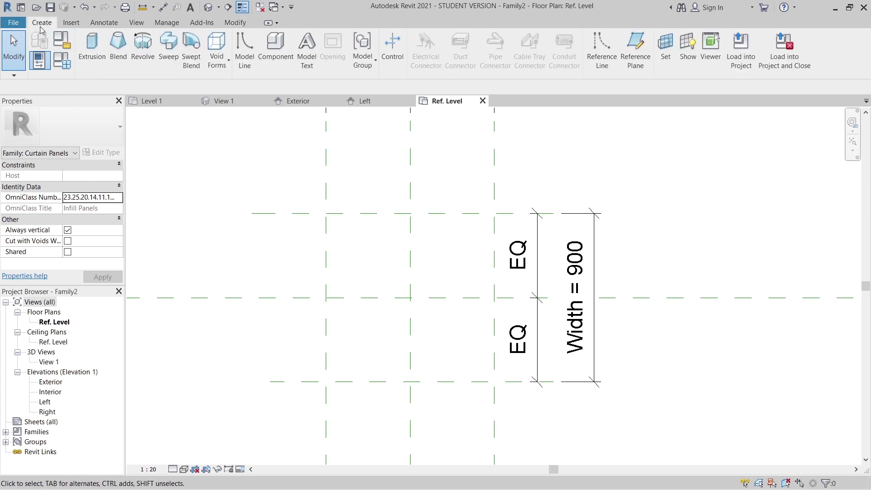
click(91, 47)
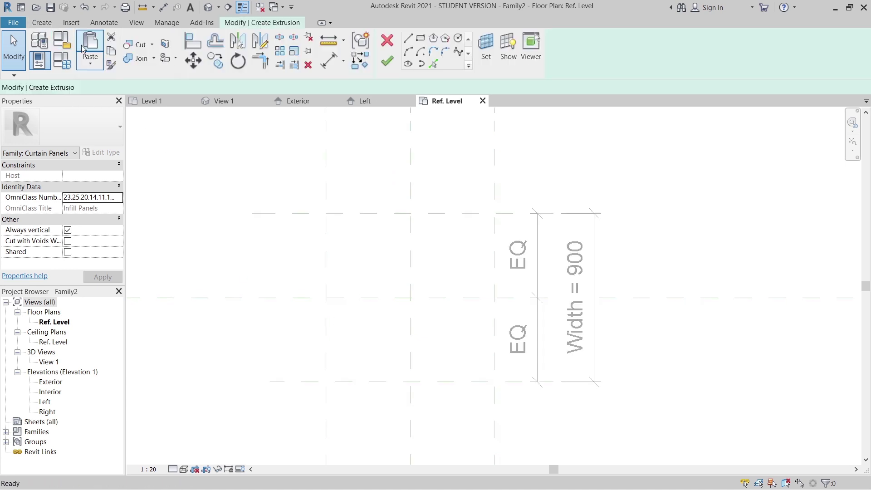
click(408, 40)
click(325, 213)
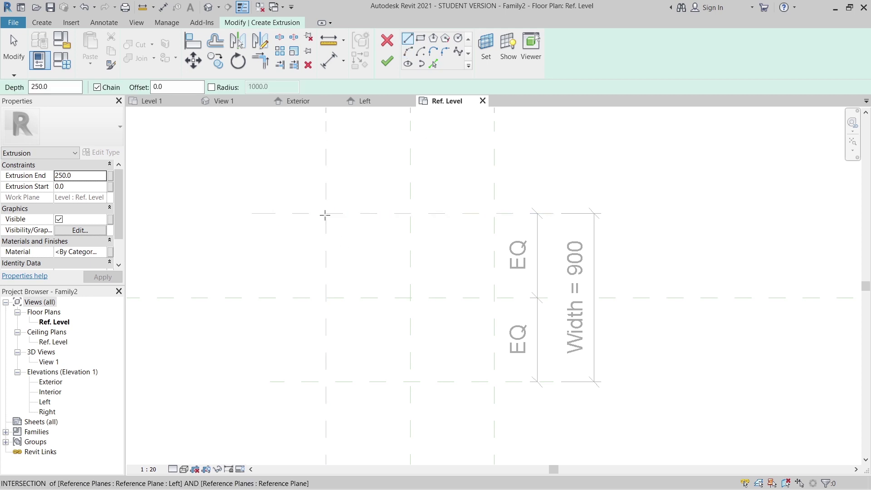
click(494, 298)
scroll(494, 298, up, 4)
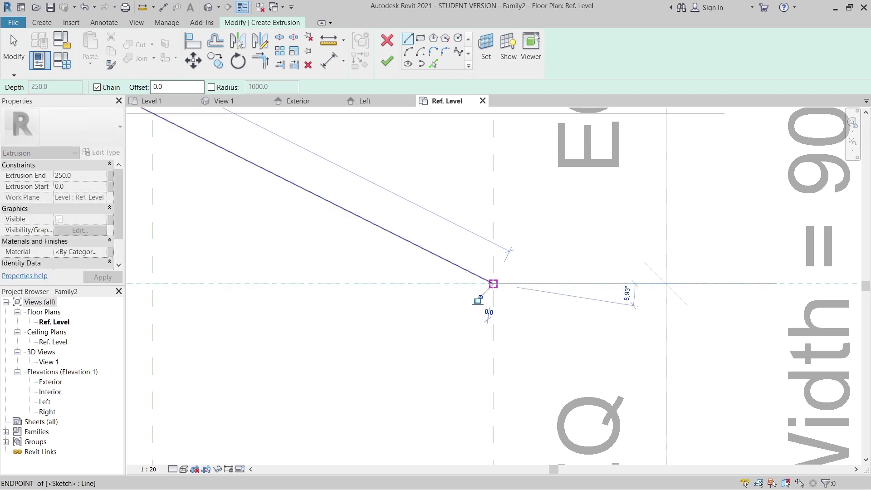
key(Escape)
Step: Add a parallel copy of the diagonal offset by 100 with Pick Lines
click(434, 63)
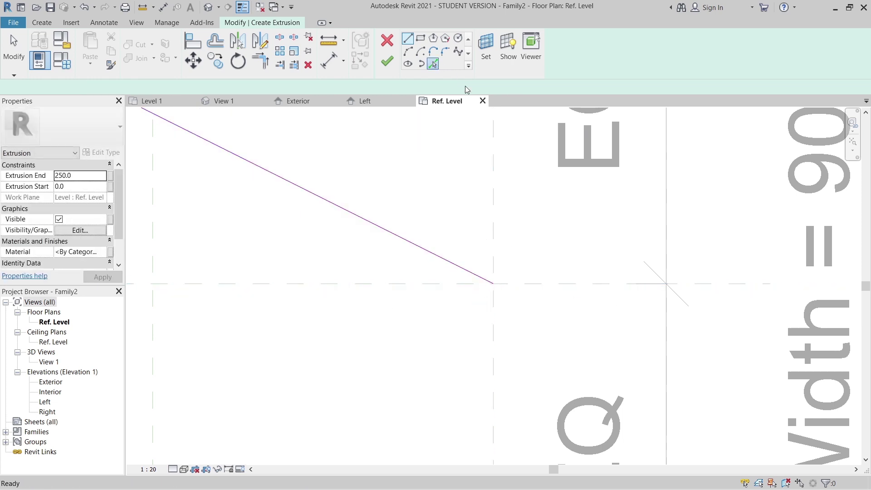
double_click(149, 87)
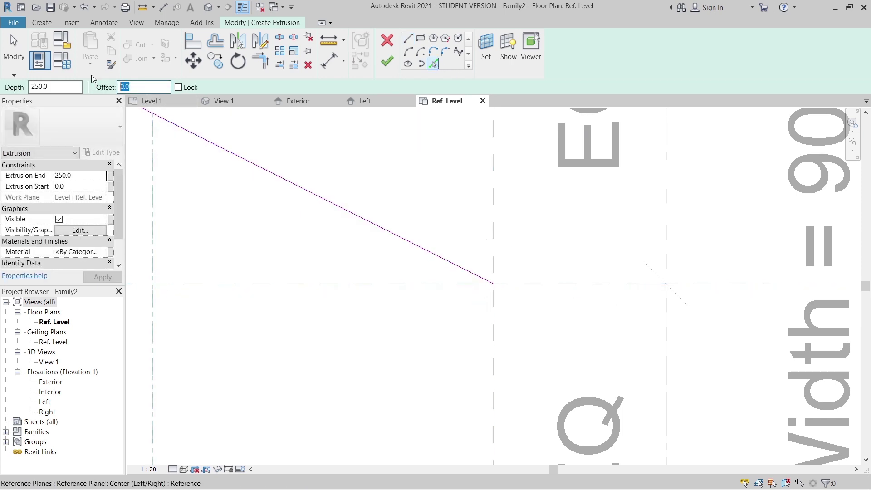
text(100)
click(360, 225)
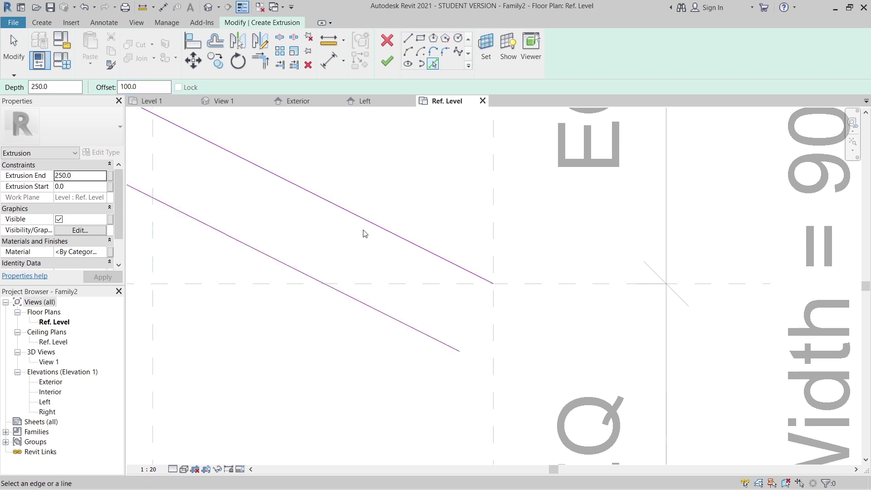
key(Escape)
Step: Draw a vertical closing line at the diagonal's lower end
scroll(363, 238, down, 1)
click(407, 39)
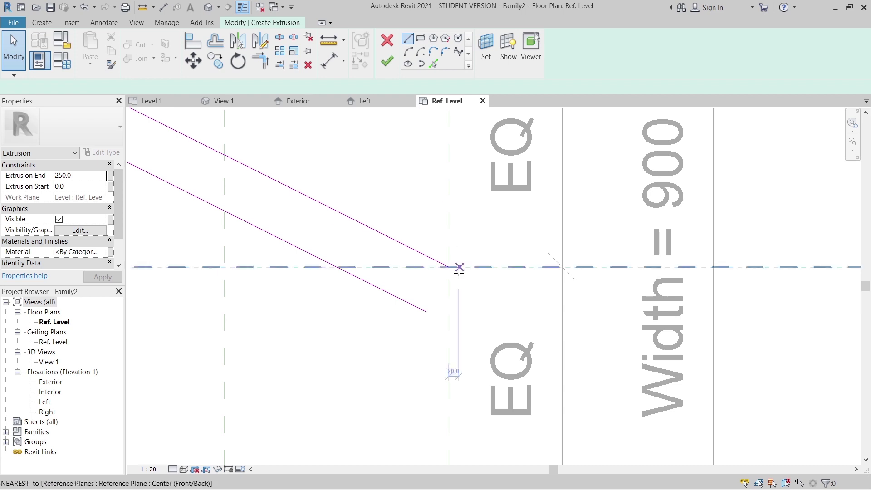
click(449, 267)
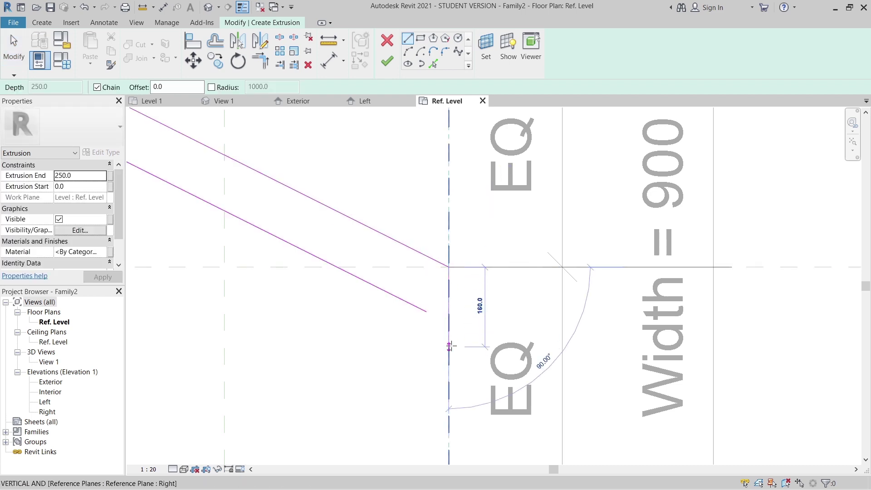
click(449, 345)
key(Escape)
key(Escape)
key(r)
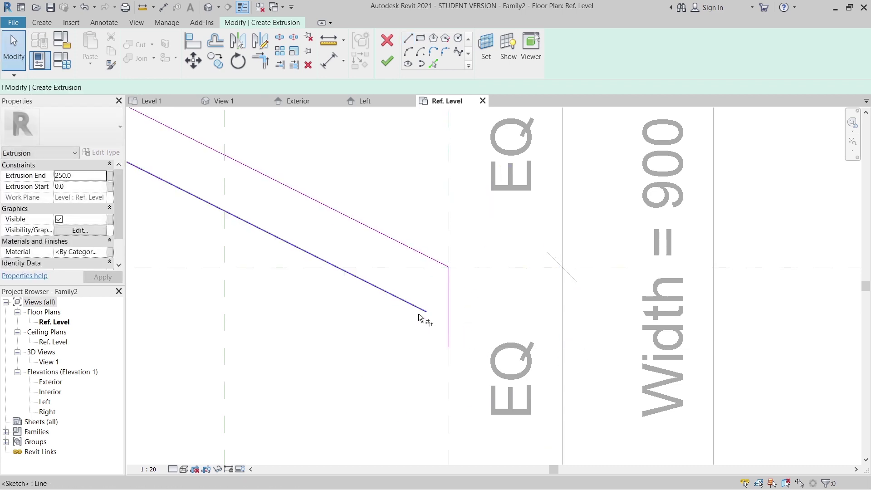
middle_drag(358, 299, 537, 468)
Step: Draw the left vertical closing line and trim the corners to close the profile
key(l)
key(i)
click(333, 324)
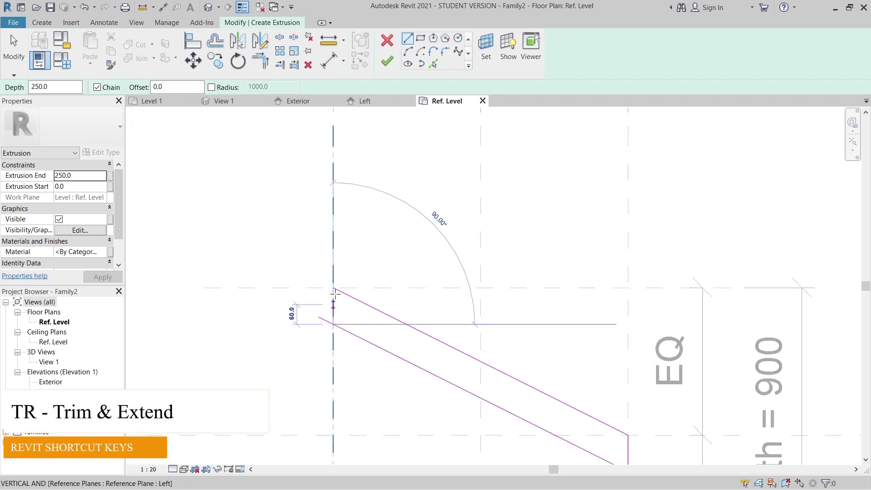
click(333, 288)
key(Escape)
key(Escape)
scroll(349, 352, up, 2)
key(t)
key(r)
key(Escape)
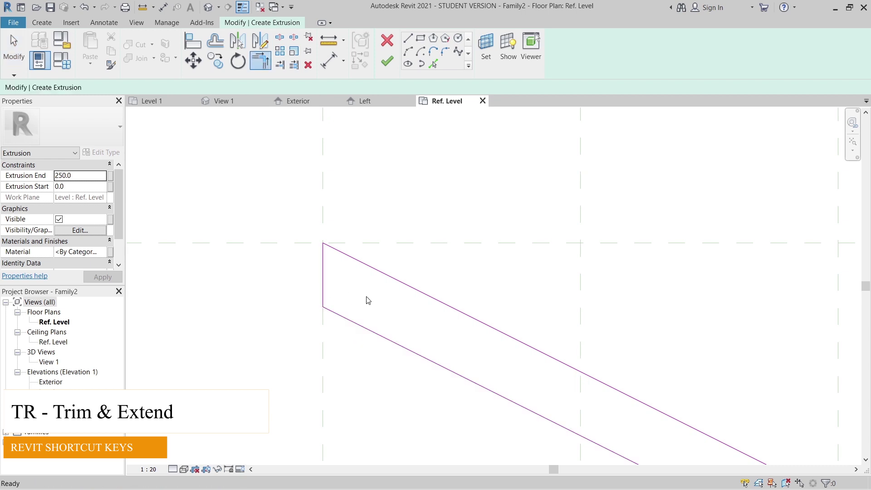
scroll(366, 299, down, 2)
middle_drag(338, 267, 327, 267)
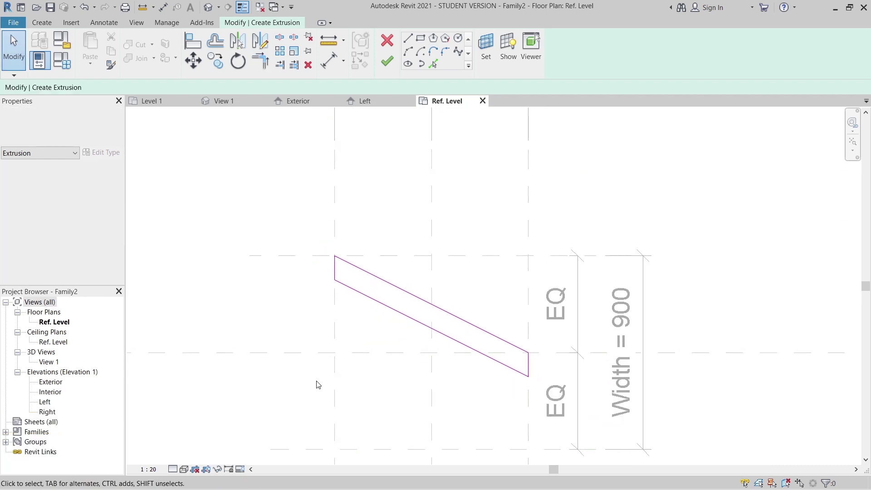
Step: Set the extrusion's Extrusion End to 4000
middle_drag(336, 431, 327, 395)
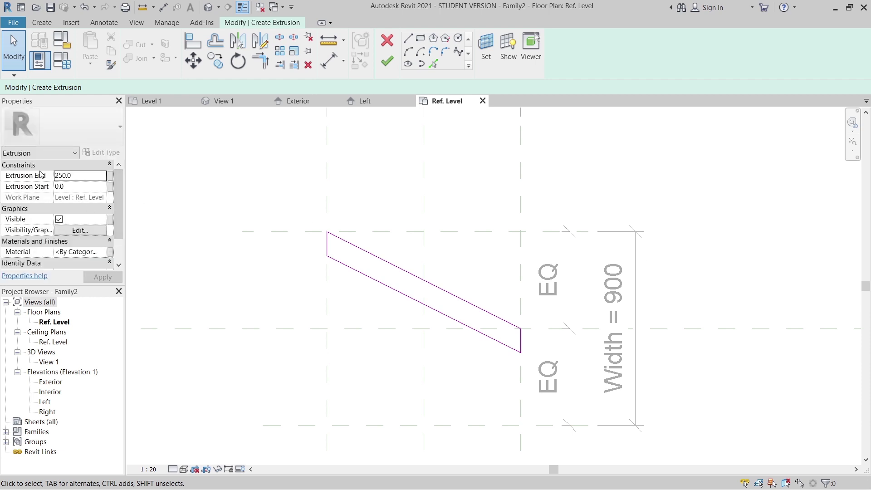
click(100, 177)
text(4000)
Step: Link the extrusion material to a new Wall panel family parameter
click(110, 254)
click(413, 248)
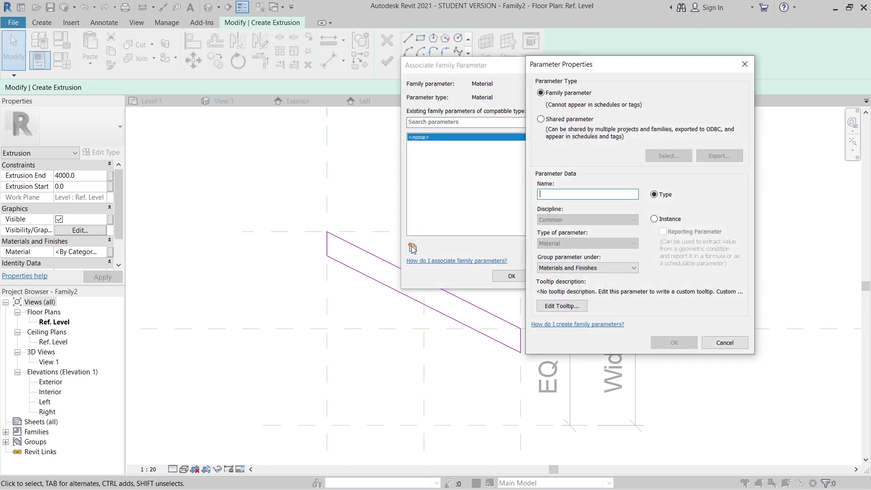
text(Wall panel)
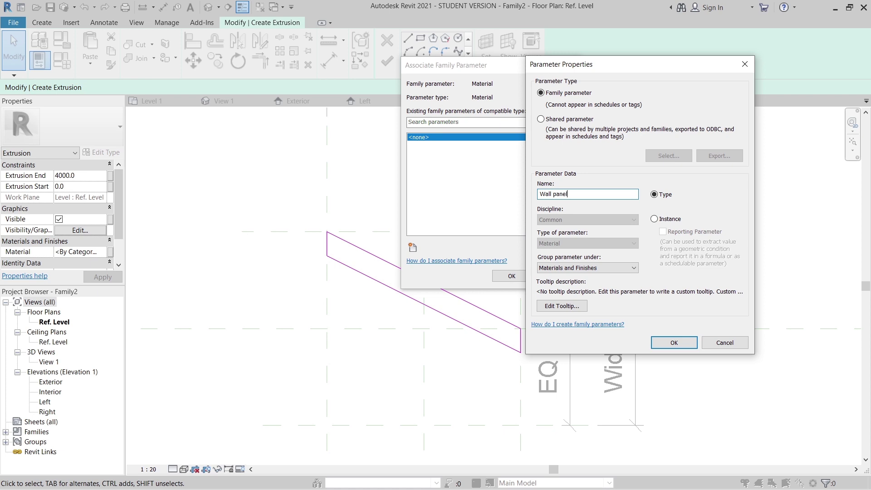
key(Return)
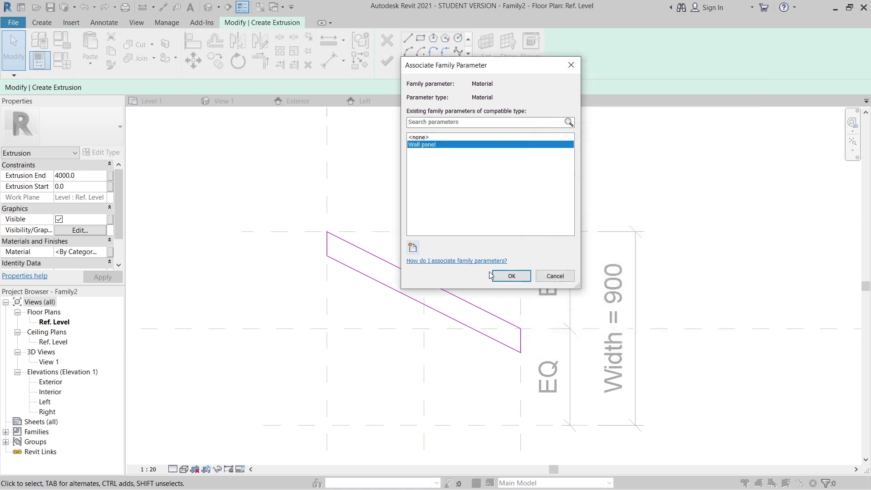
click(513, 278)
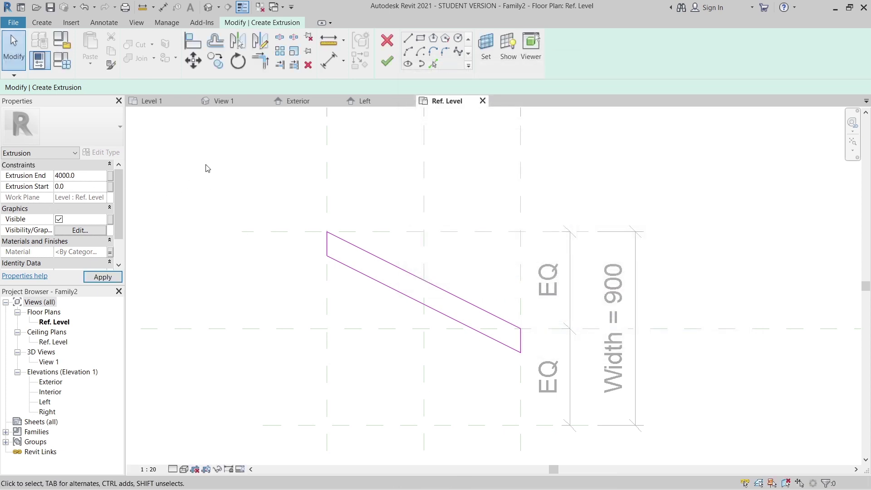
click(66, 64)
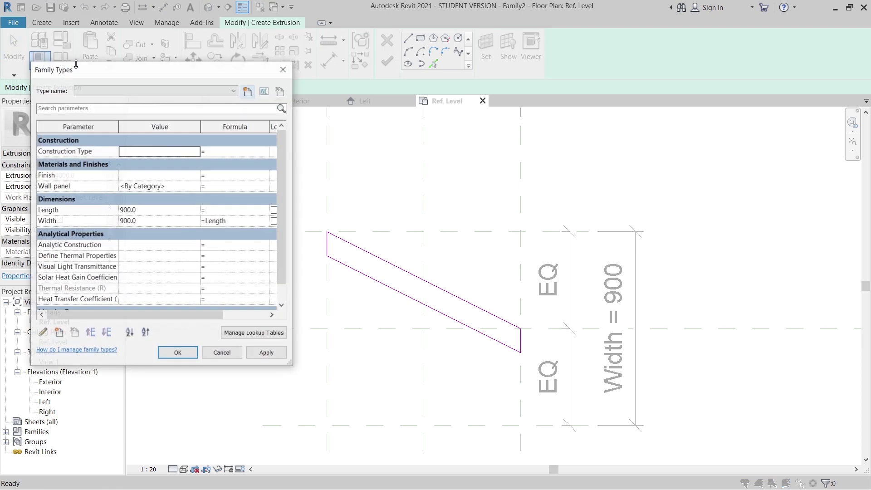
Step: Create a new material in the material browser and name it Wall panel
drag(206, 76, 296, 77)
click(272, 186)
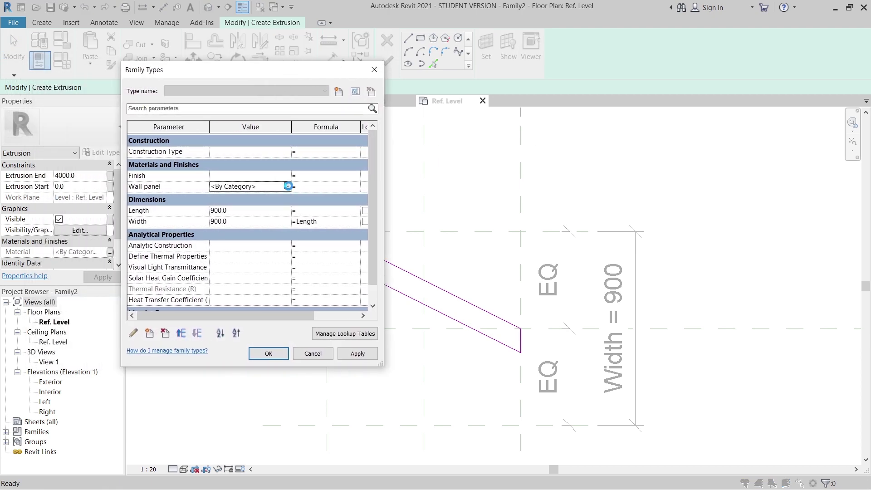
click(288, 186)
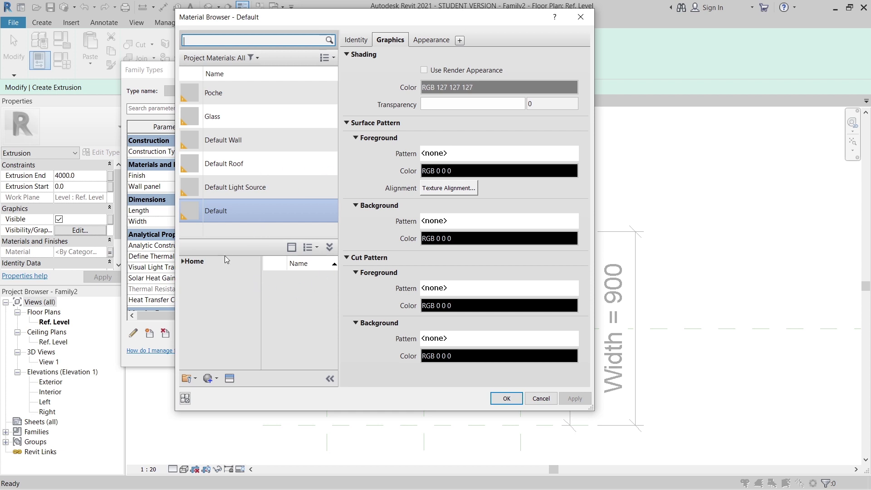
right_click(274, 215)
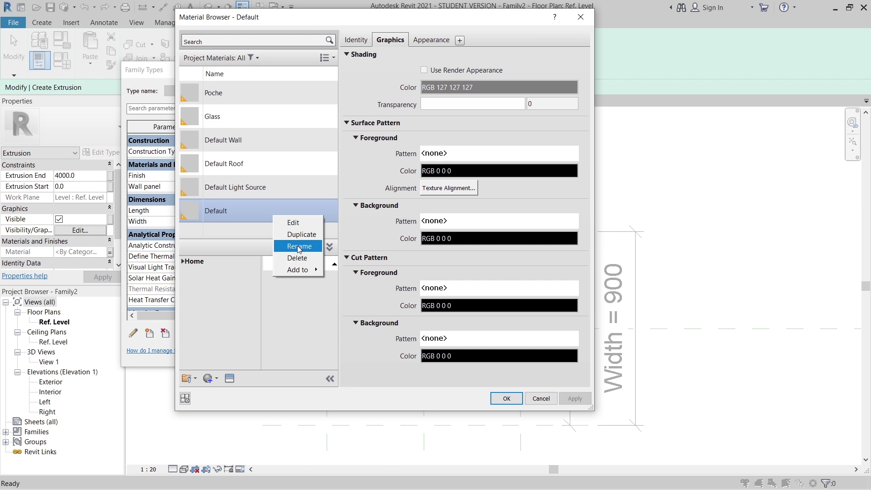
click(225, 228)
click(217, 380)
click(236, 391)
right_click(265, 181)
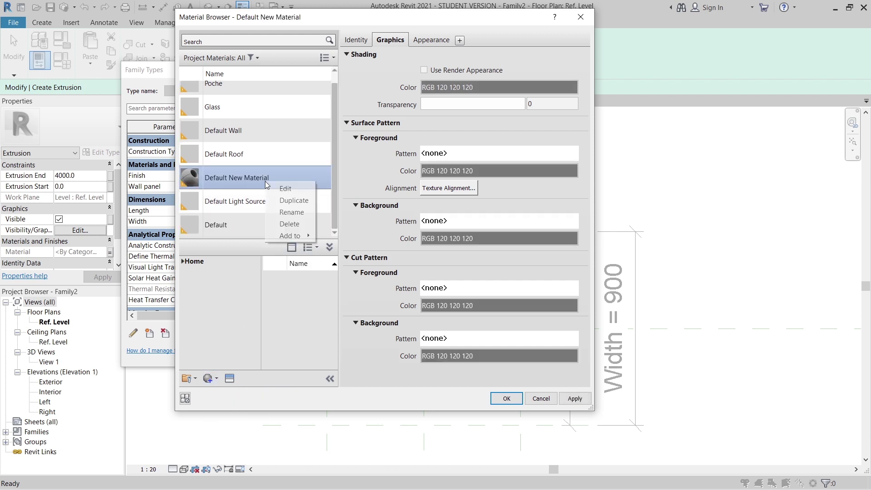
click(292, 212)
text(Wall panel)
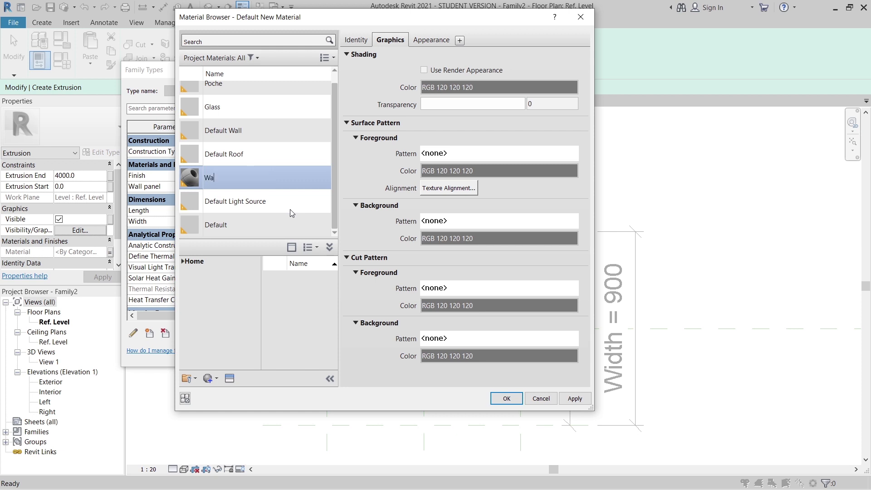
key(Return)
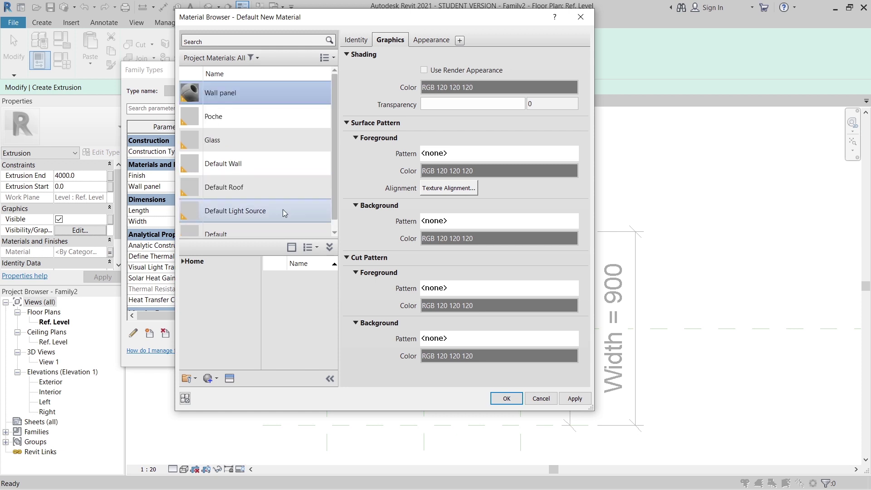
Step: Make Wall panel use its render appearance in white and assign it to the parameter
click(425, 71)
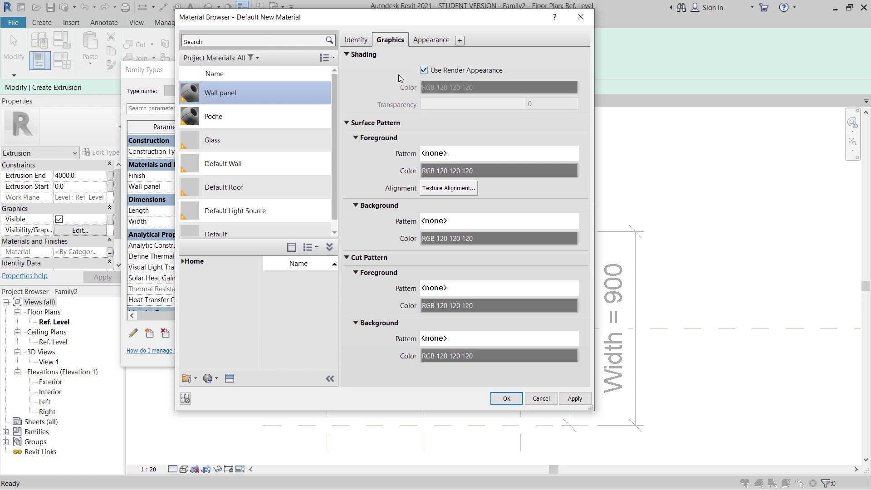
click(430, 40)
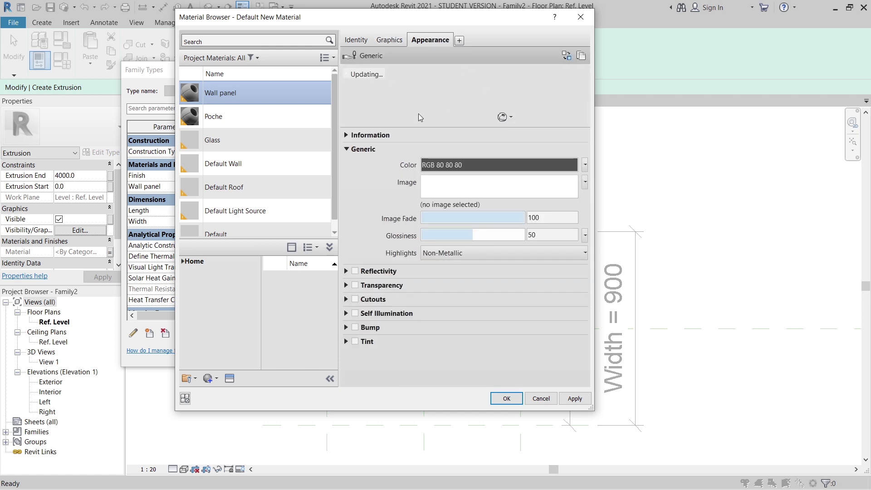
click(457, 164)
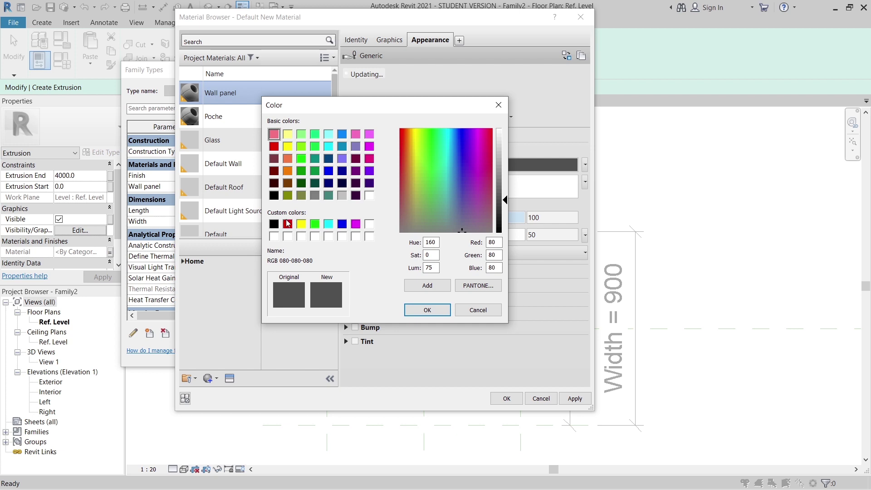
click(275, 236)
click(427, 310)
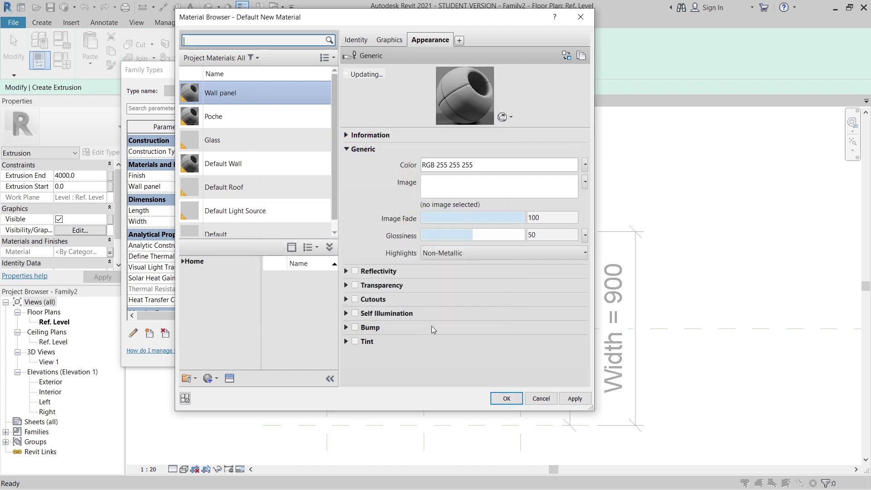
click(507, 399)
click(358, 353)
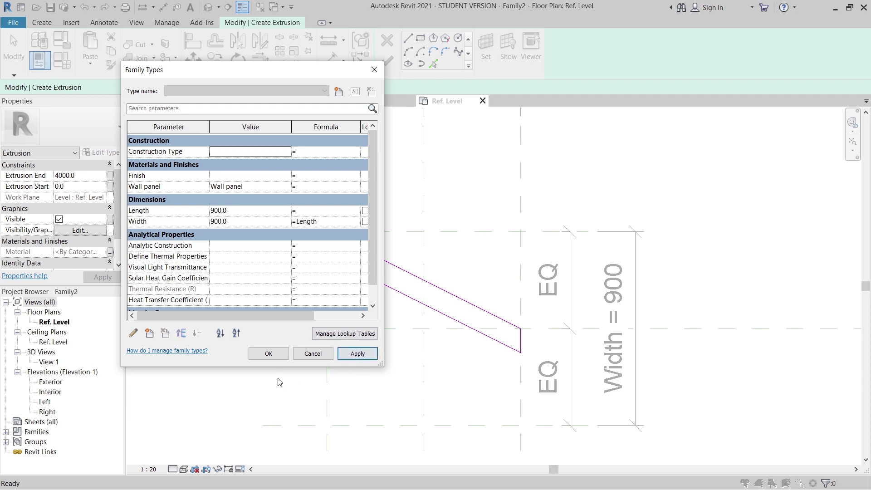
Step: Close Family Types and finish the angled fin extrusion
click(269, 354)
scroll(378, 342, down, 1)
middle_drag(379, 341, 377, 339)
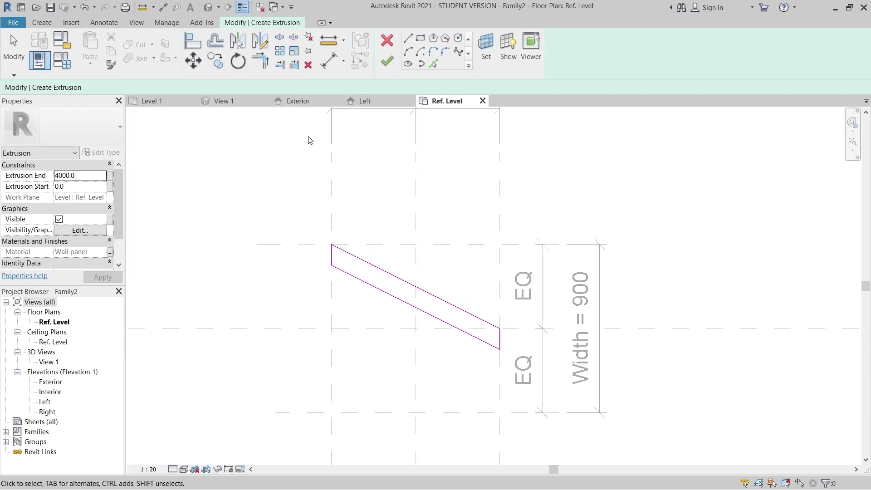
click(387, 61)
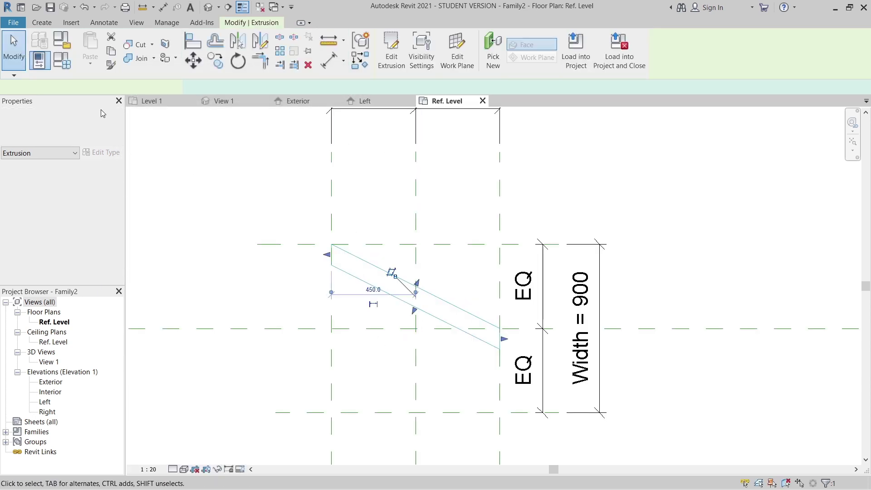
Step: Start a new extrusion with a 30° line from the reference plane intersection to the first fin's edge
click(49, 25)
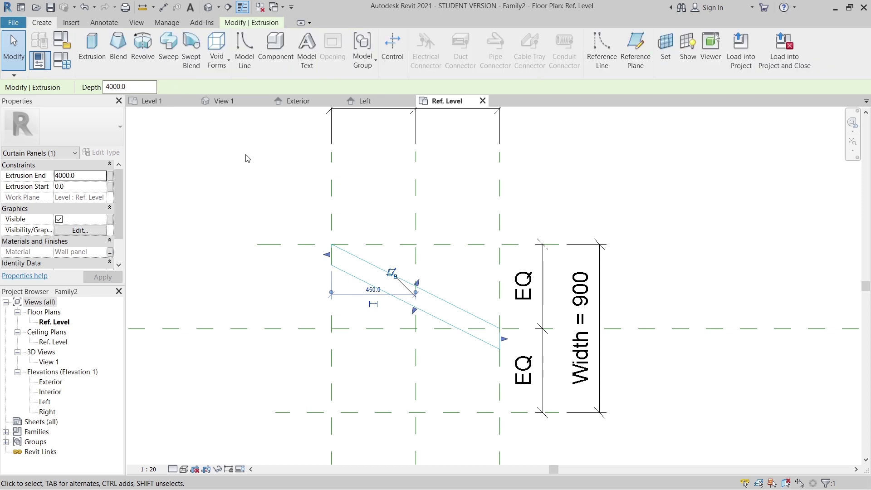
click(92, 45)
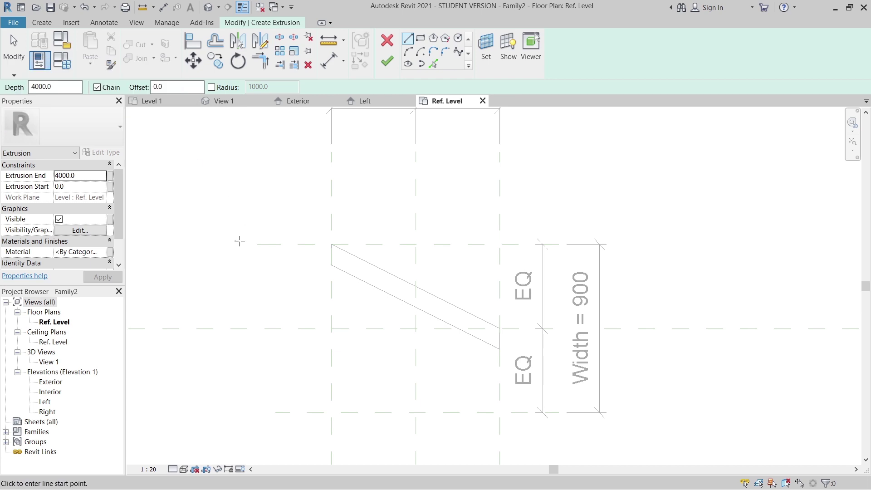
click(332, 413)
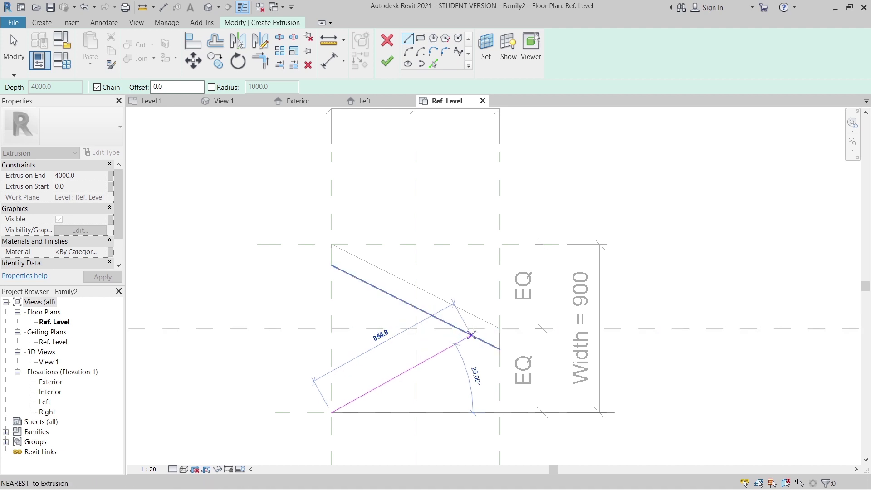
click(470, 333)
key(Escape)
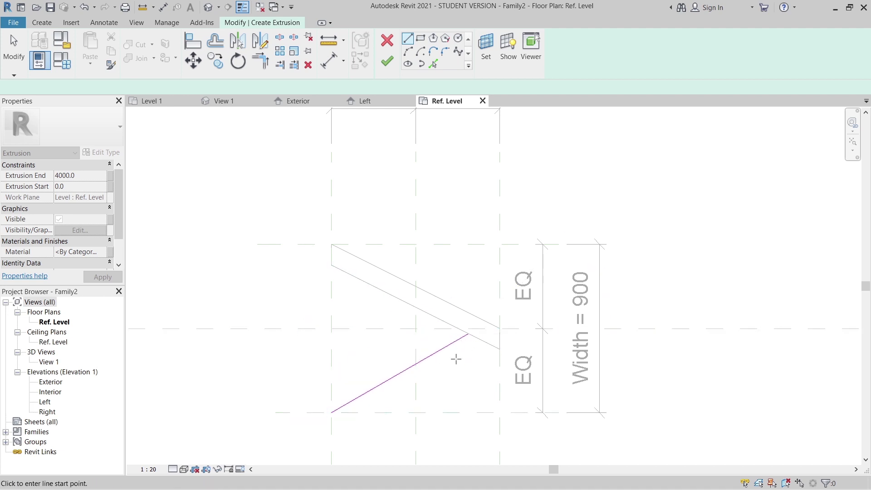
Step: Add a parallel sketch line offset 25 below the diagonal using Pick Lines
scroll(455, 358, up, 3)
click(432, 65)
click(148, 88)
text(25)
key(Return)
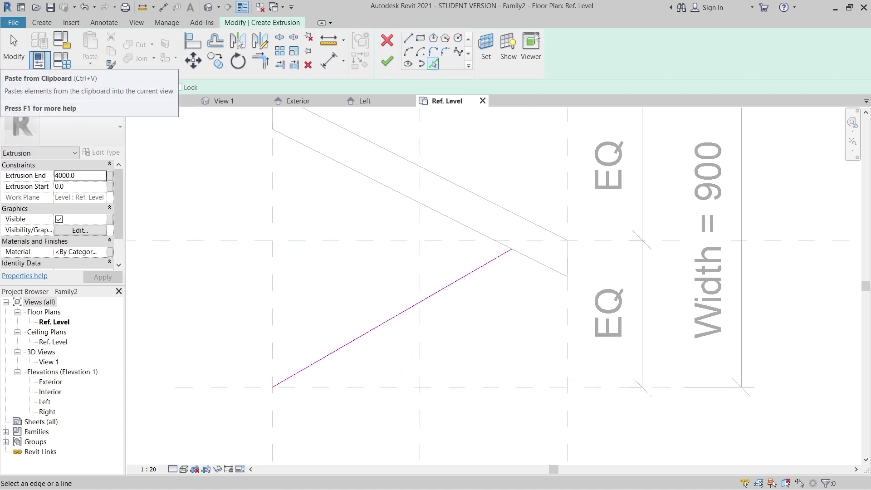
click(410, 316)
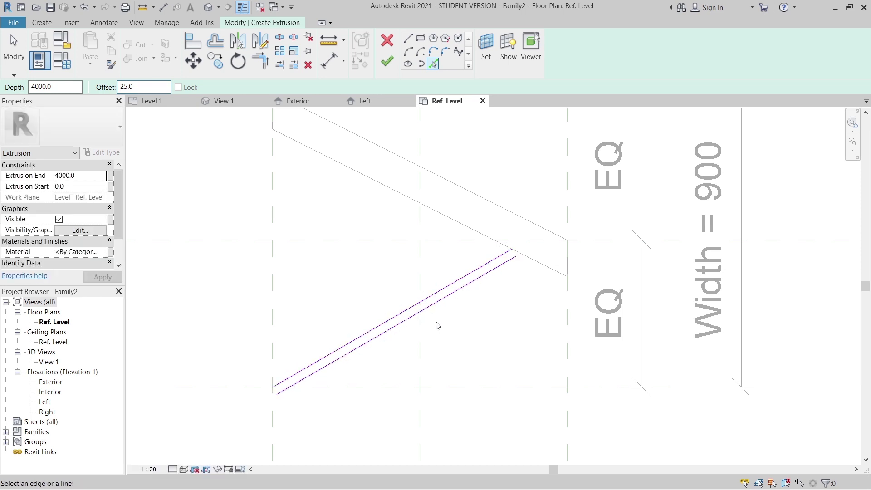
scroll(460, 409, up, 2)
key(Escape)
Step: Draw a horizontal sketch line from the reference plane intersection
middle_drag(210, 374, 302, 370)
scroll(302, 370, up, 1)
scroll(332, 373, up, 3)
click(408, 39)
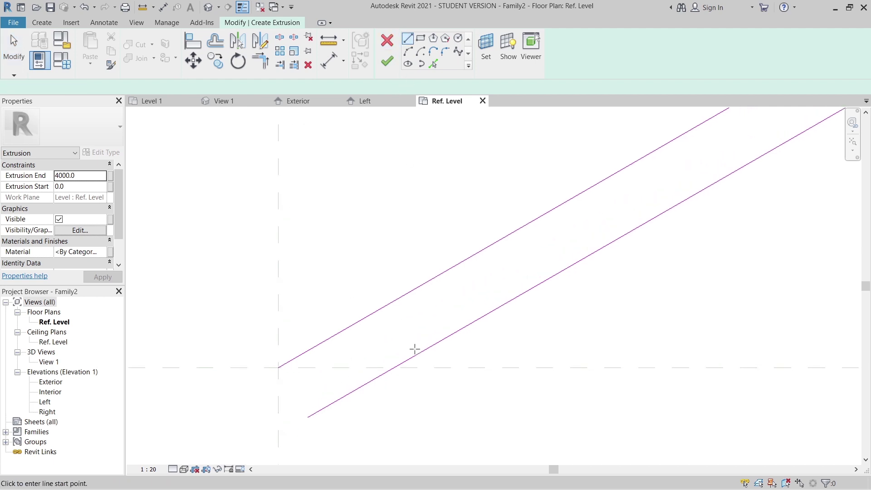
click(394, 368)
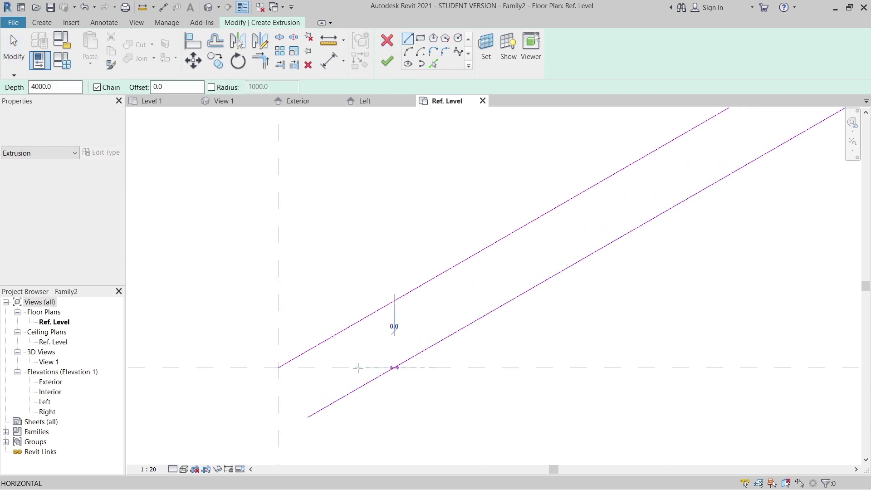
click(222, 367)
key(Escape)
key(Escape)
Step: Trim the horizontal line into corners with both diagonals using Trim/Extend to Corner
key(t)
key(r)
click(317, 368)
click(315, 349)
click(390, 367)
click(399, 364)
mouse_move(477, 350)
middle_down()
mouse_move(589, 347)
mouse_move(379, 369)
mouse_move(506, 321)
middle_up()
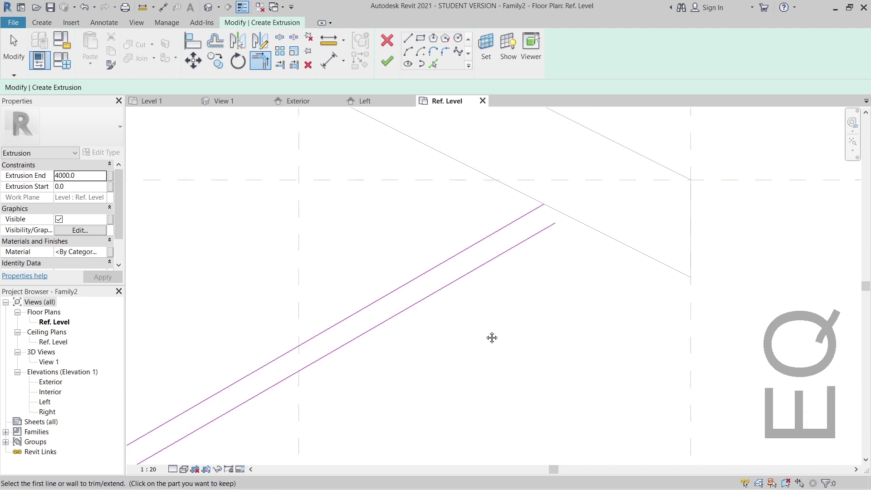
key(Escape)
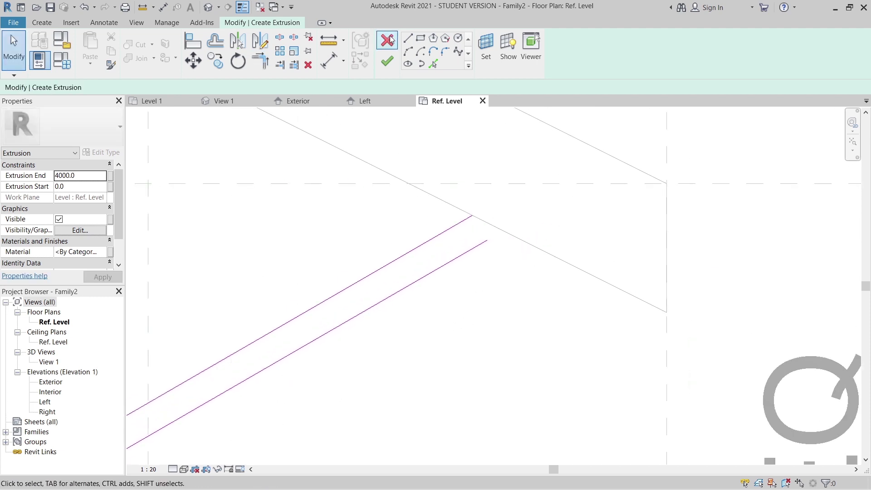
Step: Close the outline with a 20° line cornered to the lower diagonal, then associate the extrusion's Material
click(407, 37)
click(472, 216)
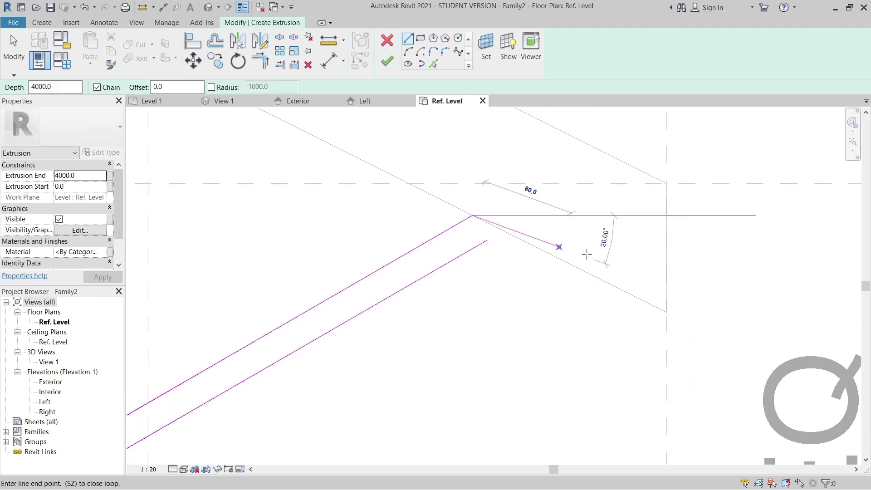
click(667, 311)
key(Escape)
key(Escape)
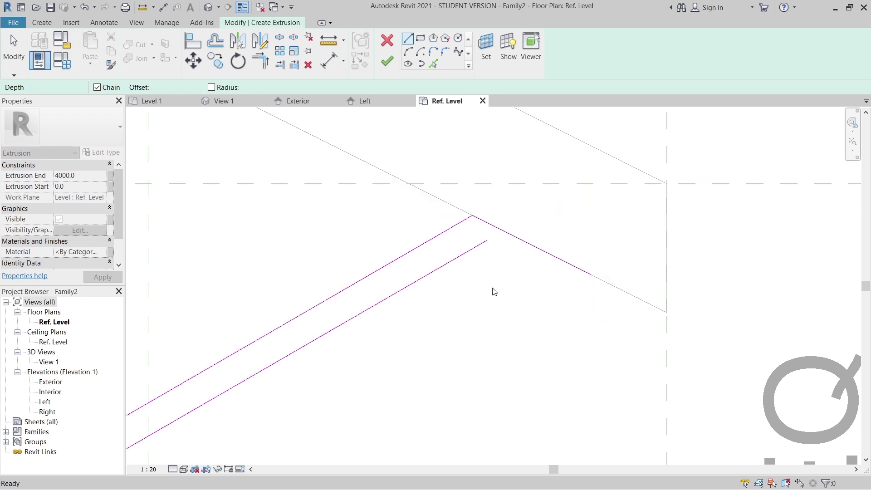
key(t)
key(r)
click(441, 267)
click(495, 228)
key(Escape)
scroll(504, 286, down, 3)
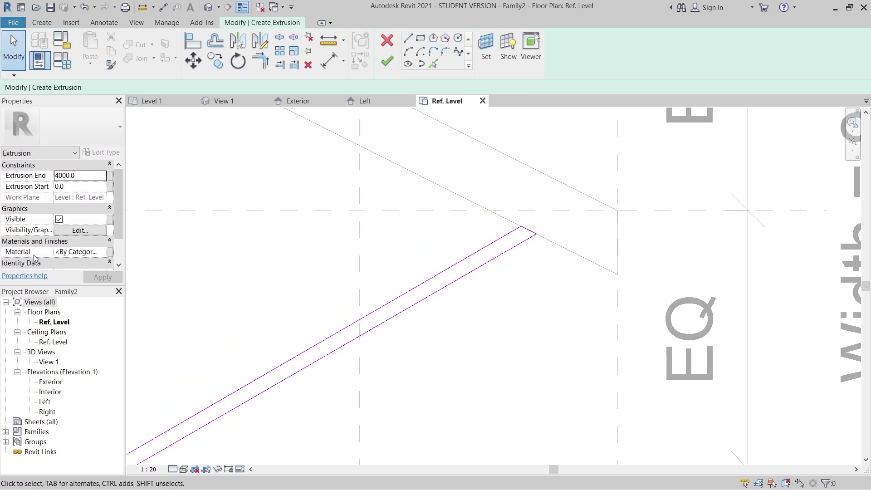
click(111, 257)
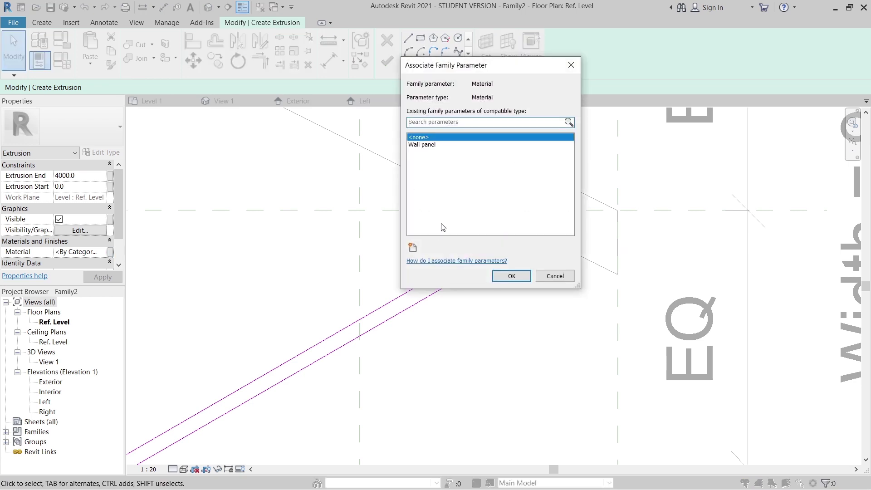
Step: Create a Glass panel material parameter, link the extrusion's material to it, and open Family Types
click(412, 248)
text(Glass panel)
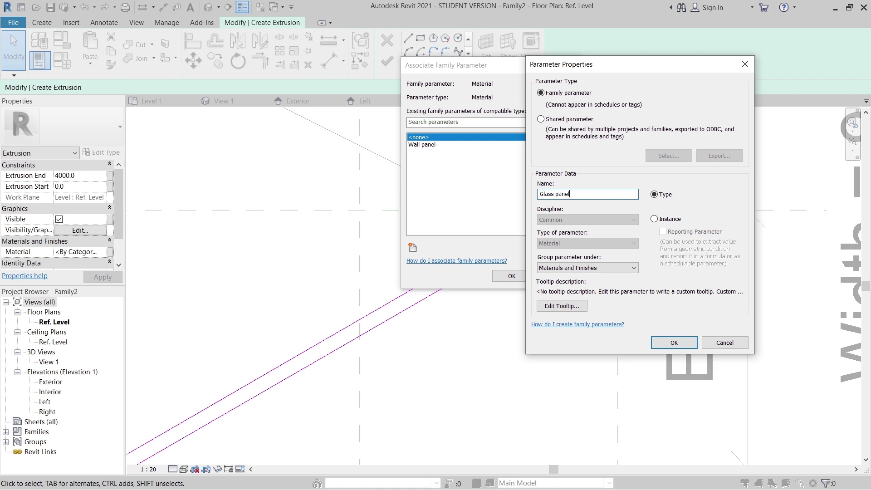
key(Return)
click(499, 276)
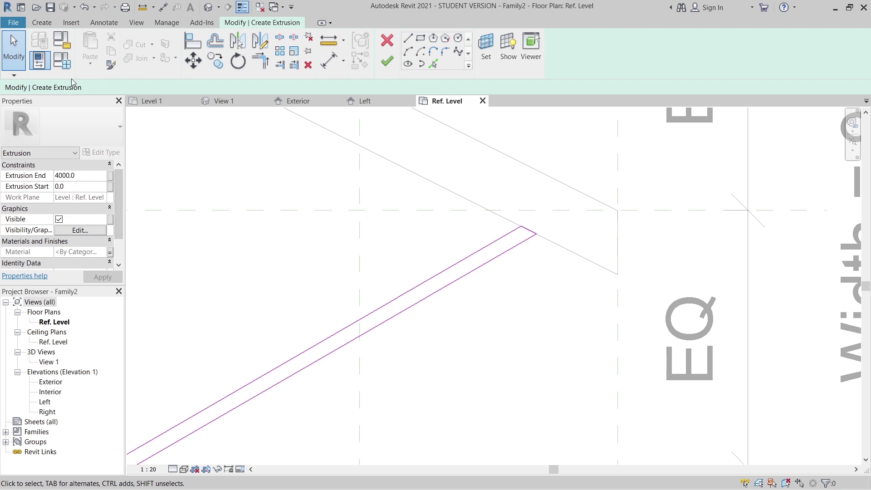
click(64, 63)
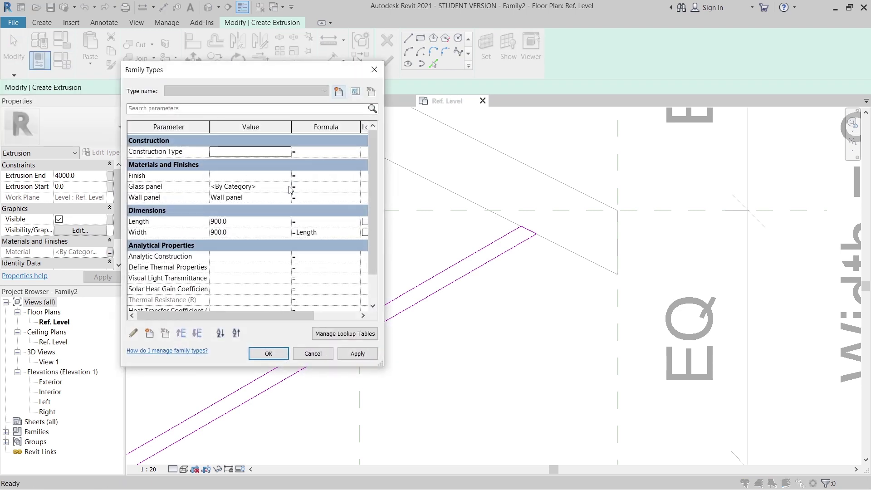
Step: In the Material Browser for Glass panel, set the Glass material's glazing colour to Blue
click(288, 190)
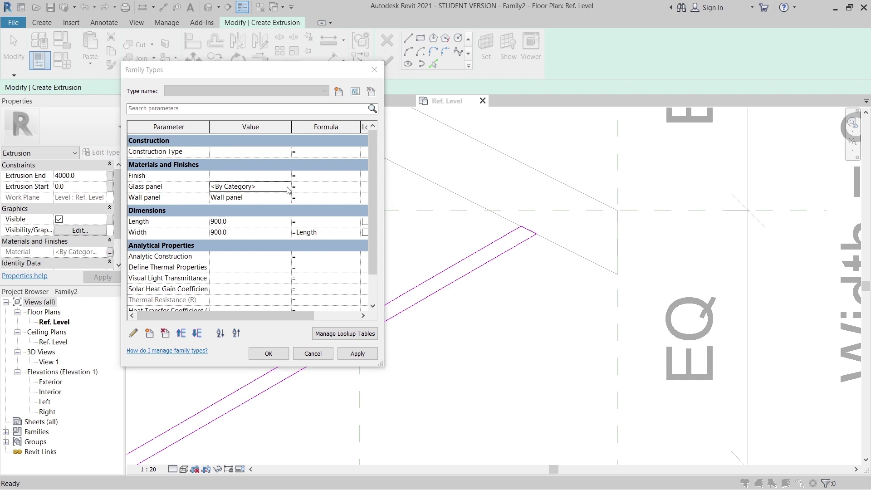
click(287, 187)
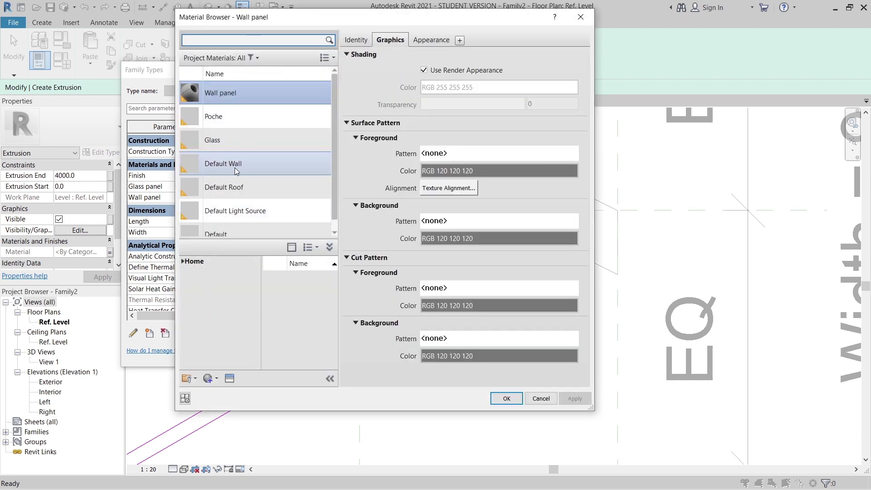
scroll(231, 162, down, 1)
click(233, 129)
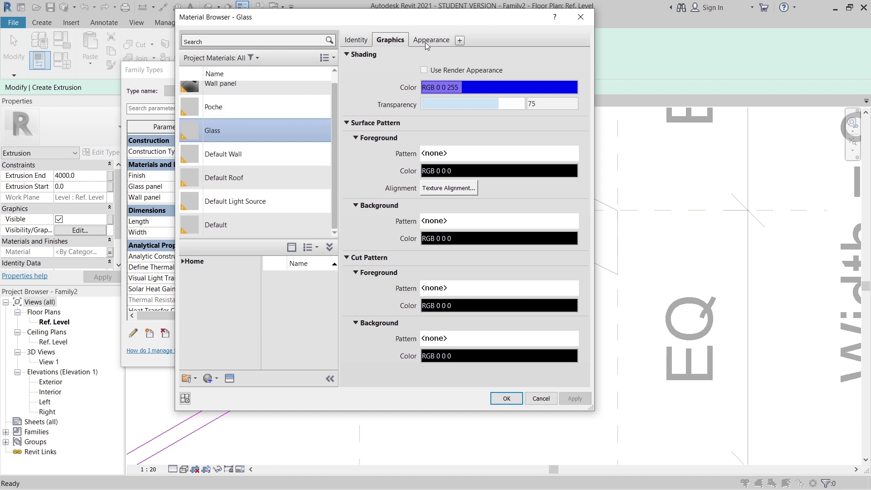
click(427, 40)
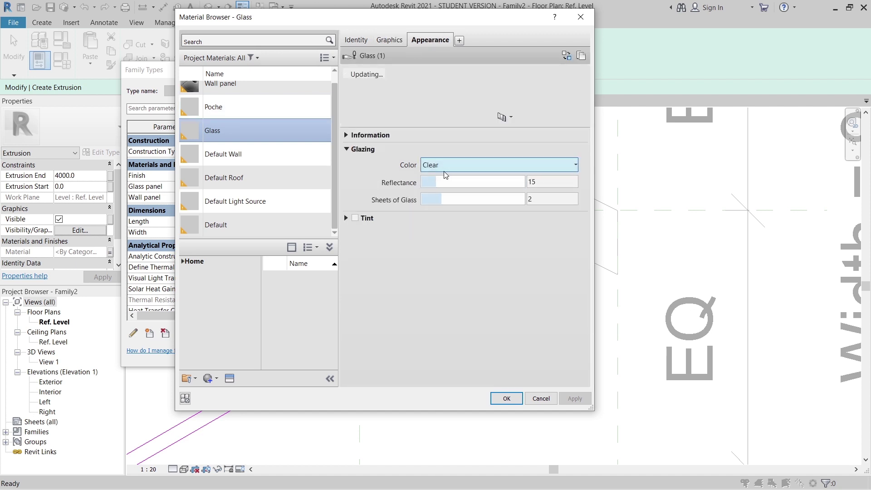
click(468, 164)
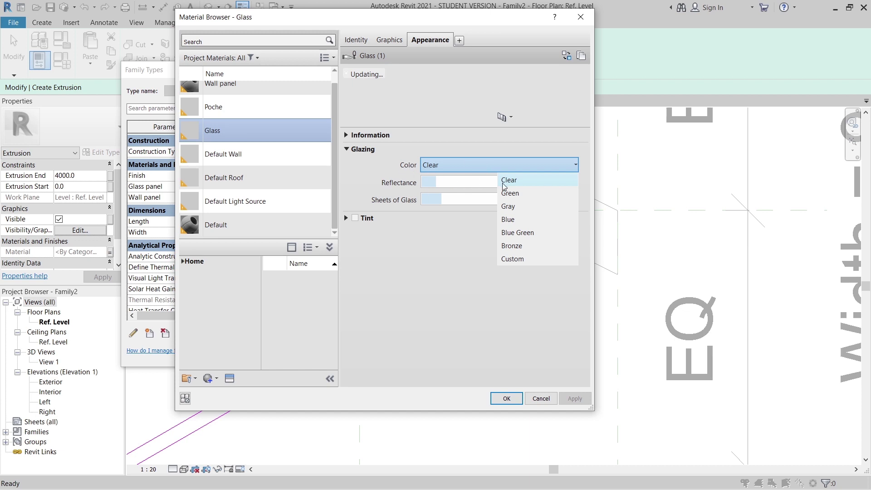
click(519, 219)
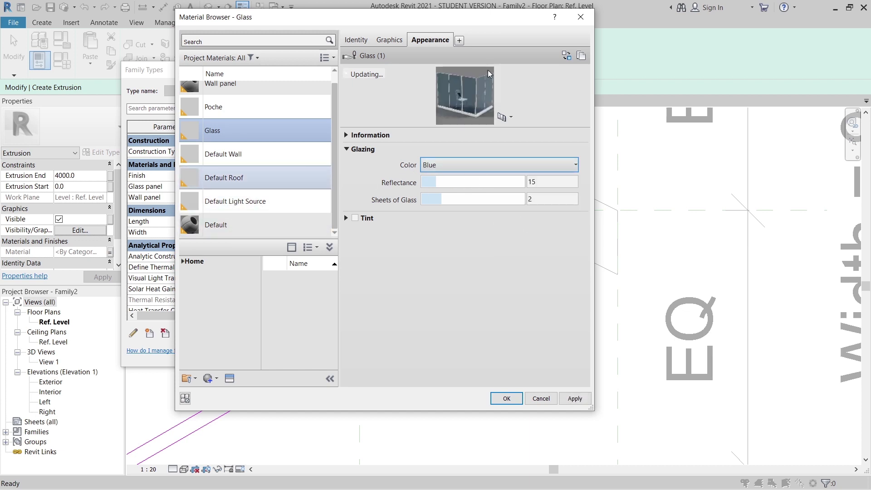
Step: Create a new material and rename it 'Glass panel'
click(208, 378)
click(222, 393)
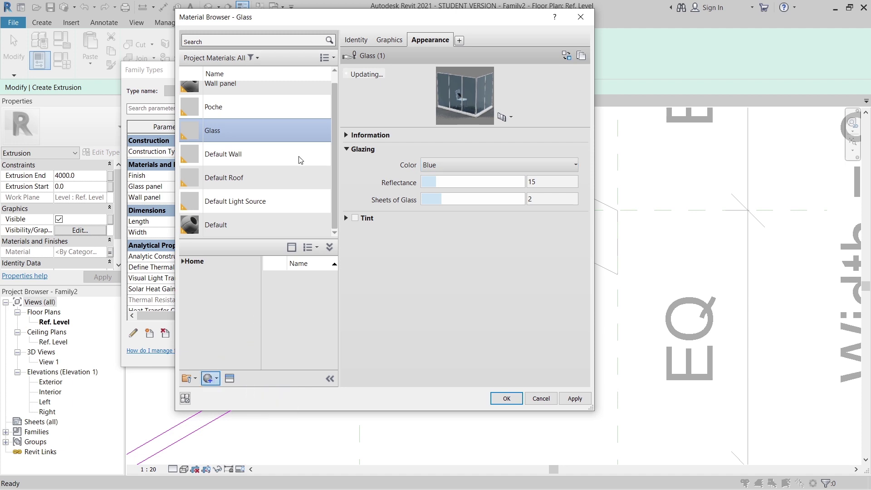
right_click(266, 183)
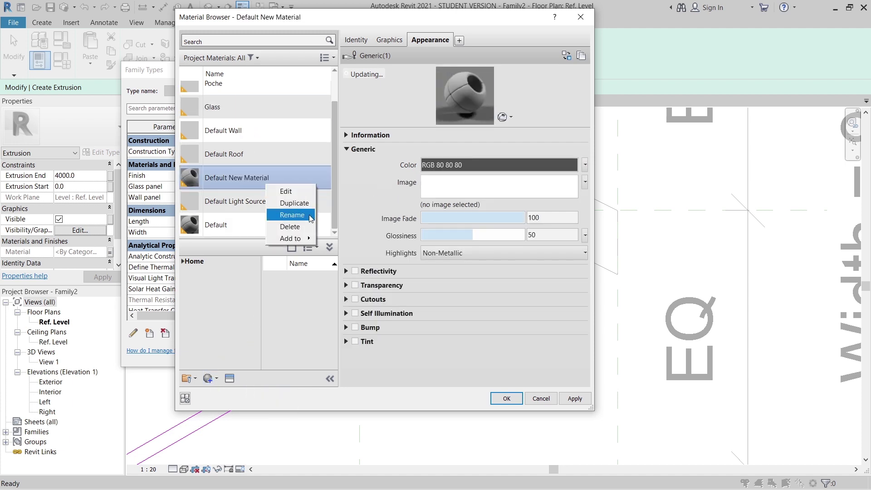
click(311, 216)
text(Gla)
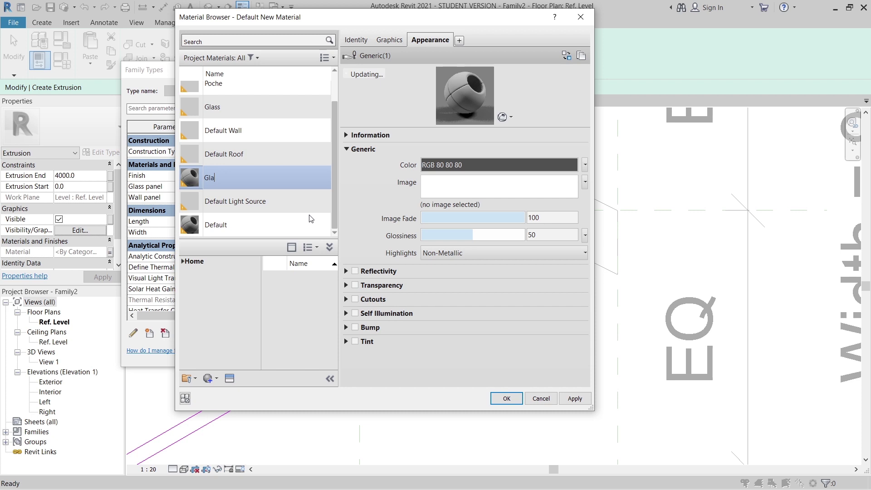
text(ss panel)
key(Return)
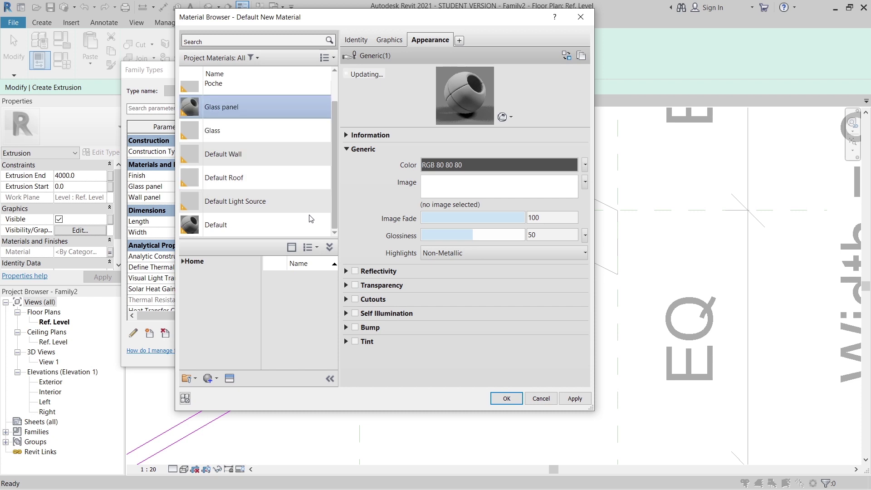
Step: Give the Glass panel material a light-blue colour (RGB 104 180 255) and apply it to the parameter
click(462, 164)
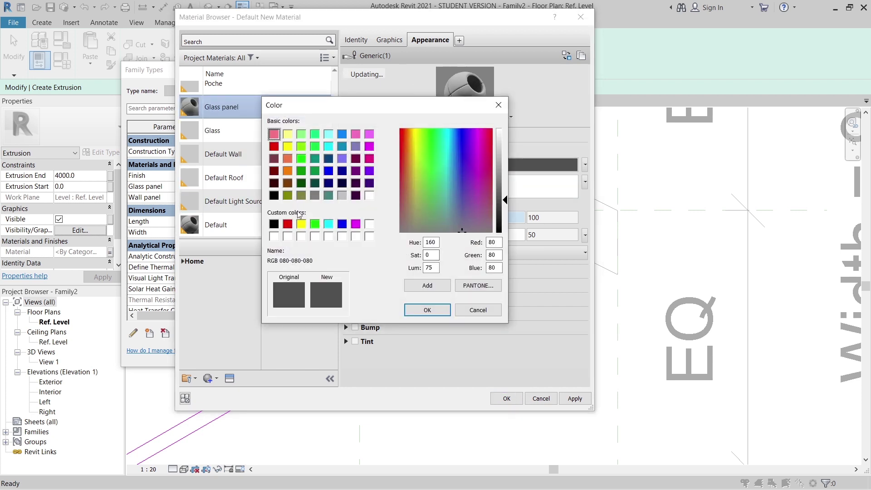
click(343, 147)
click(342, 134)
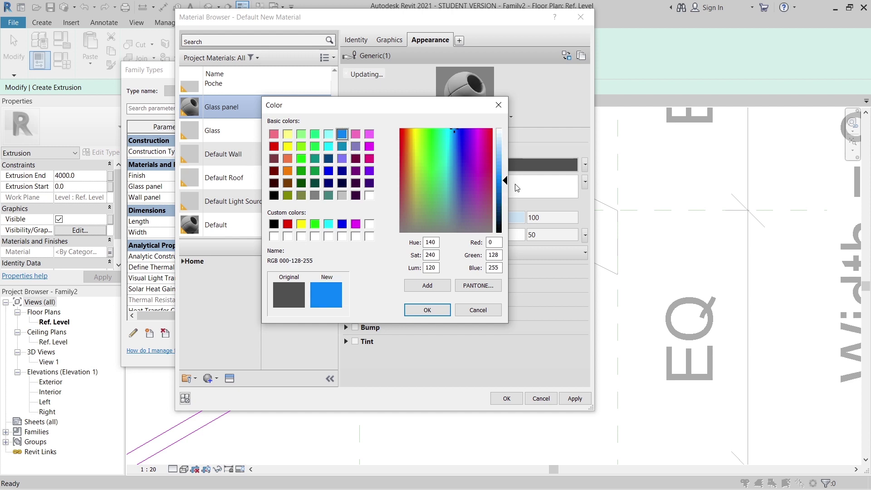
drag(507, 182, 507, 175)
drag(506, 161, 505, 159)
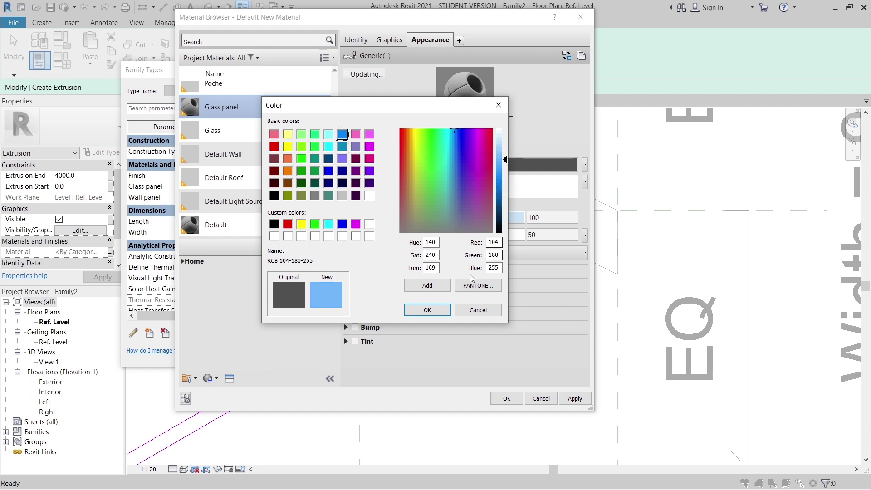
click(428, 310)
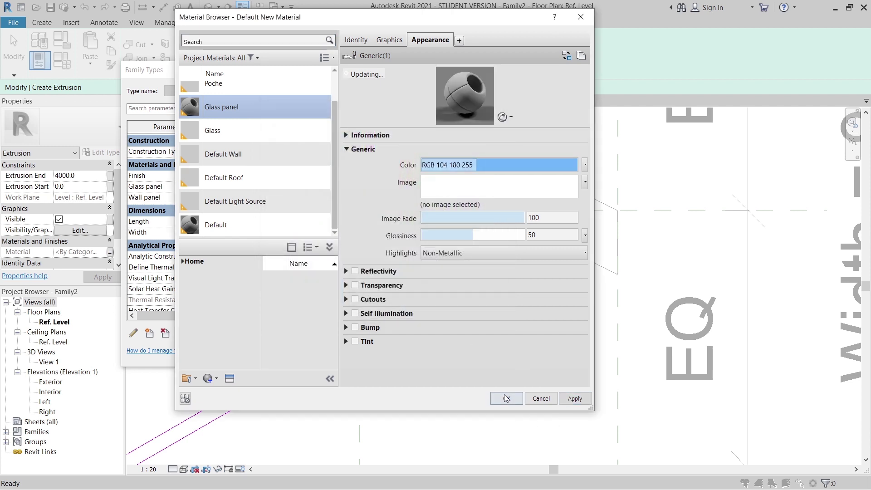
click(507, 398)
click(358, 356)
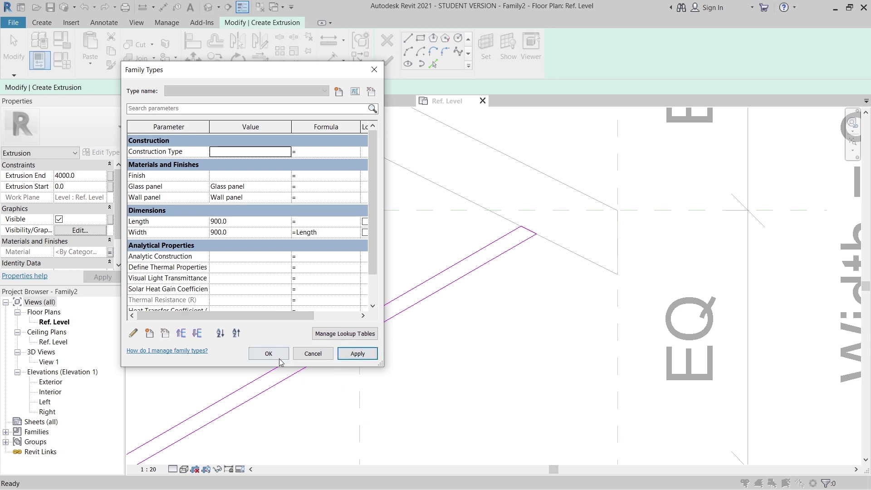
Step: Close Family Types and finish the glass panel extrusion sketch
click(270, 354)
mouse_move(439, 317)
middle_down()
mouse_move(466, 260)
mouse_move(428, 290)
middle_up()
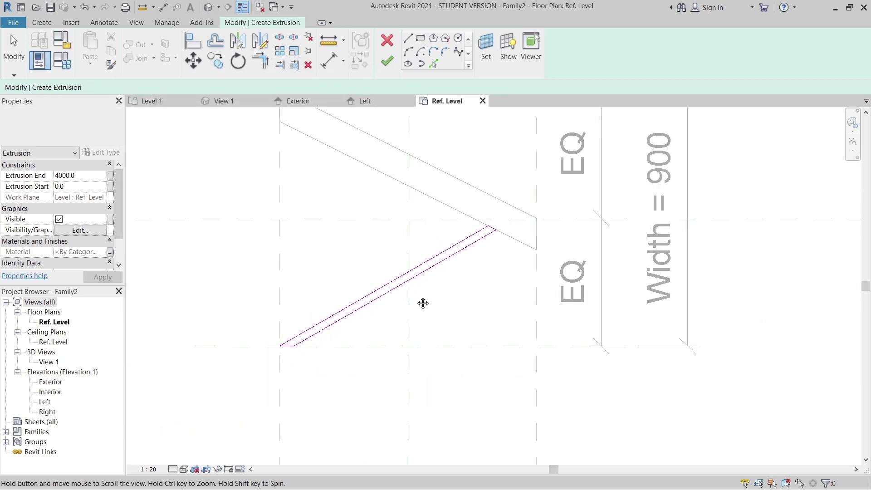
scroll(428, 290, down, 2)
key(Return)
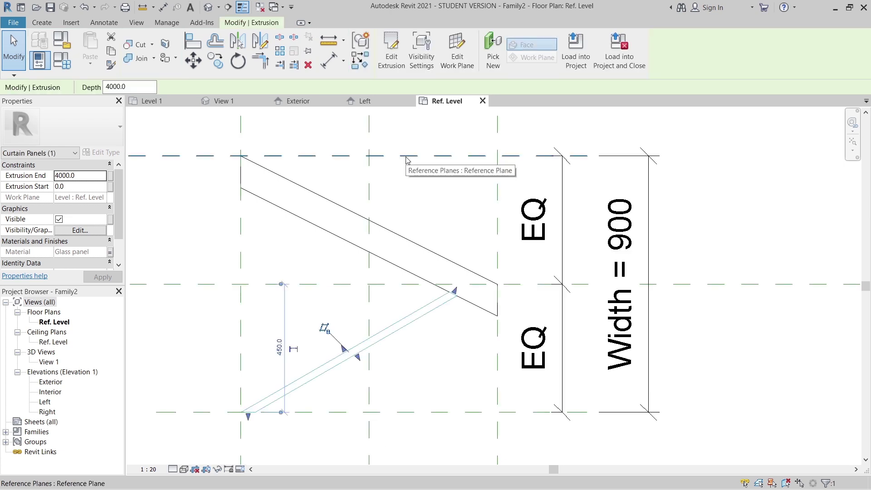
Step: In the Exterior elevation, stretch the wall-panel extrusion's top up to the Top reference plane
click(285, 100)
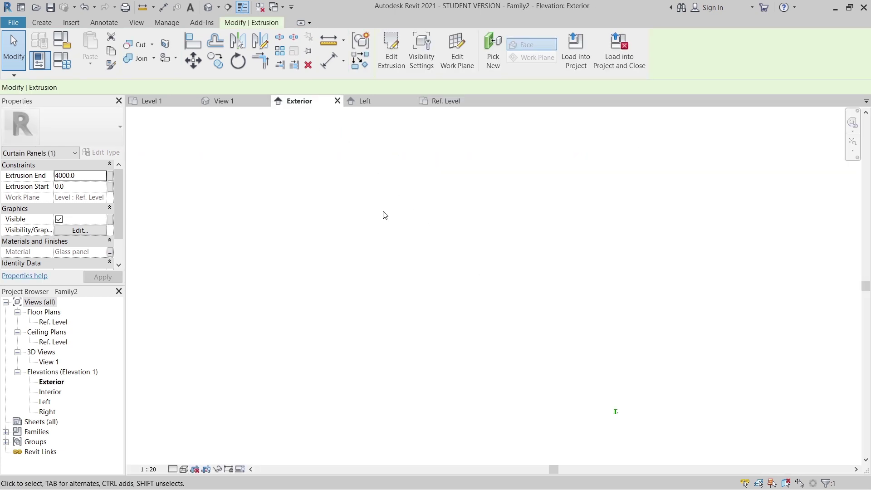
scroll(608, 428, down, 1)
scroll(608, 428, up, 1)
scroll(510, 321, up, 6)
click(611, 253)
scroll(546, 243, up, 3)
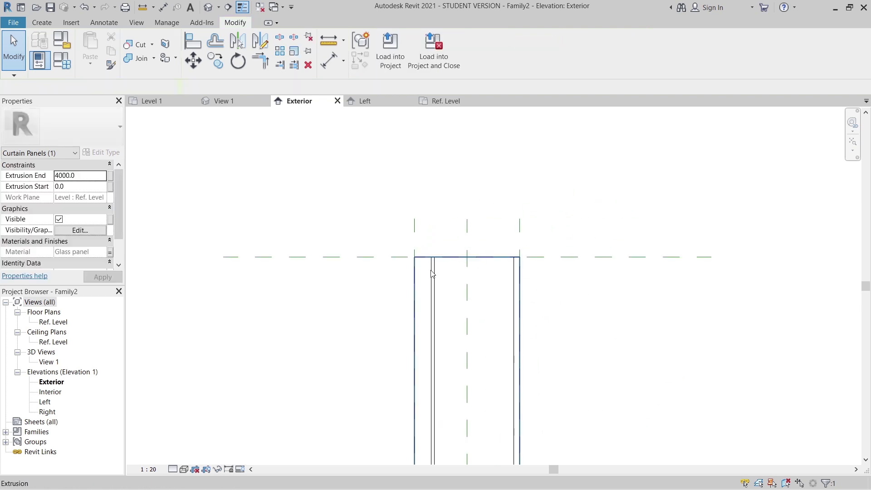
scroll(448, 271, up, 2)
click(388, 282)
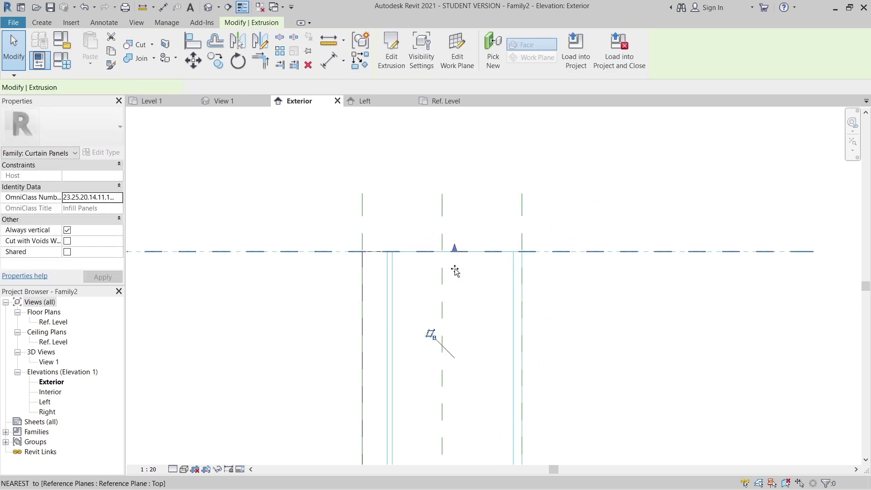
click(455, 249)
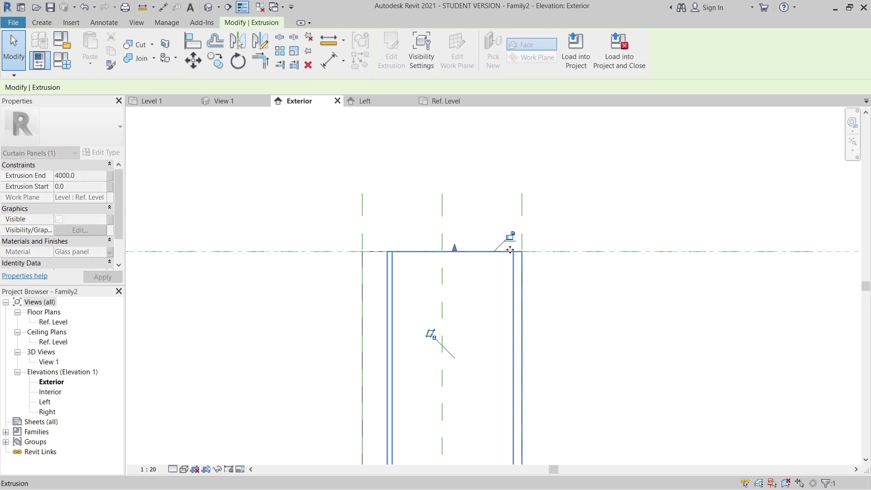
click(362, 295)
mouse_move(443, 249)
mouse_down()
mouse_move(444, 265)
mouse_move(447, 252)
mouse_up()
scroll(461, 175, down, 1)
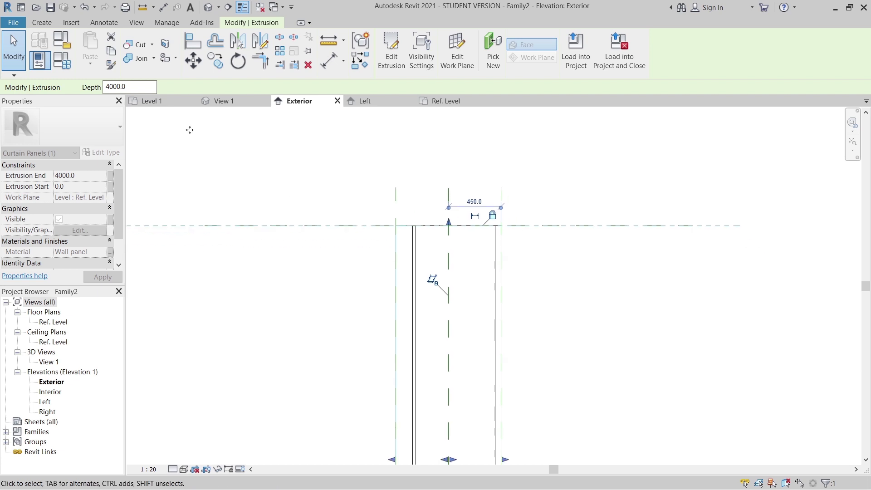
Step: View the panel family in 3D with the Consistent Colors visual style
click(244, 101)
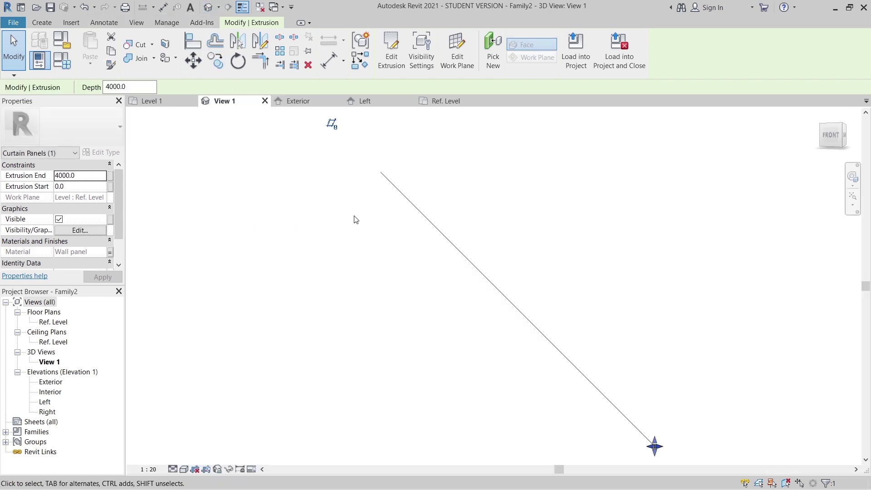
scroll(536, 290, up, 5)
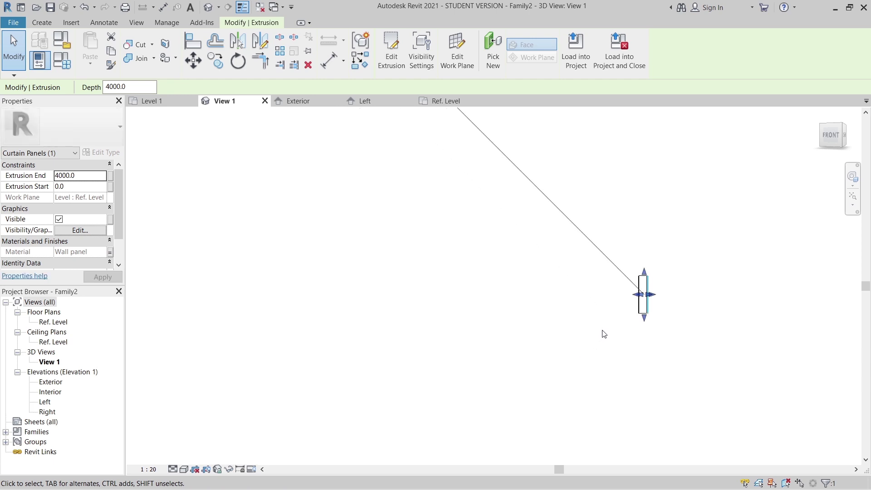
scroll(688, 307, up, 3)
click(655, 339)
mouse_move(655, 338)
shift+middle_down()
mouse_move(607, 338)
mouse_move(579, 228)
mouse_move(639, 267)
mouse_move(658, 311)
mouse_move(653, 327)
shift+middle_up()
click(184, 472)
click(185, 444)
mouse_move(327, 383)
shift+middle_down()
mouse_move(346, 243)
mouse_move(382, 346)
mouse_move(580, 230)
mouse_move(345, 350)
mouse_move(451, 346)
mouse_move(476, 360)
mouse_move(465, 371)
mouse_move(337, 358)
shift+middle_up()
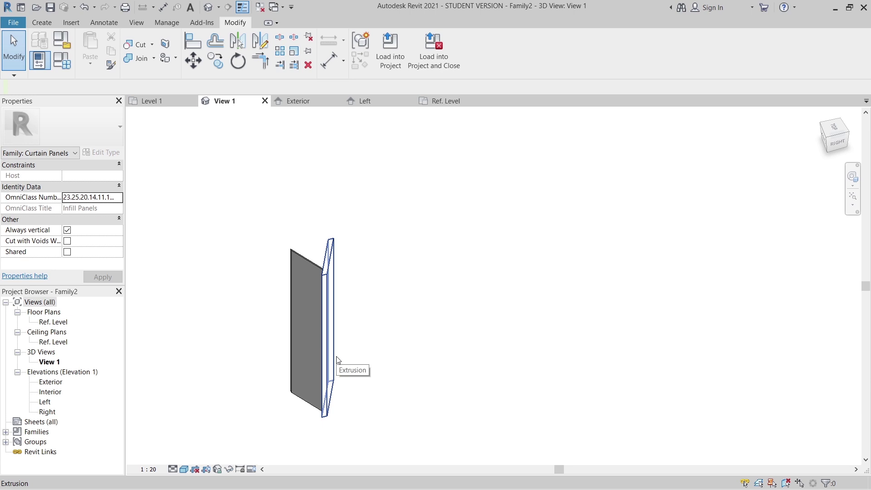
Step: Load the panel family into Project3 and pan around its Level 1 elevation markers
click(390, 55)
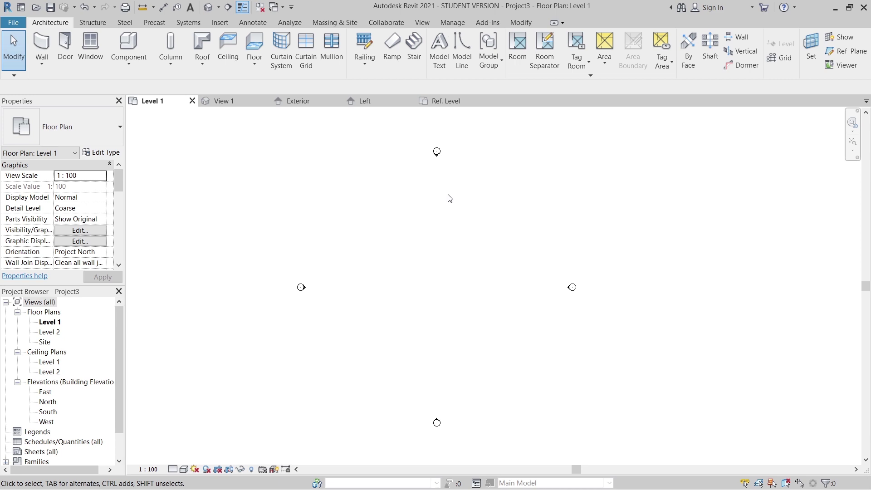
scroll(448, 264, down, 2)
scroll(358, 282, up, 3)
middle_drag(352, 286, 315, 266)
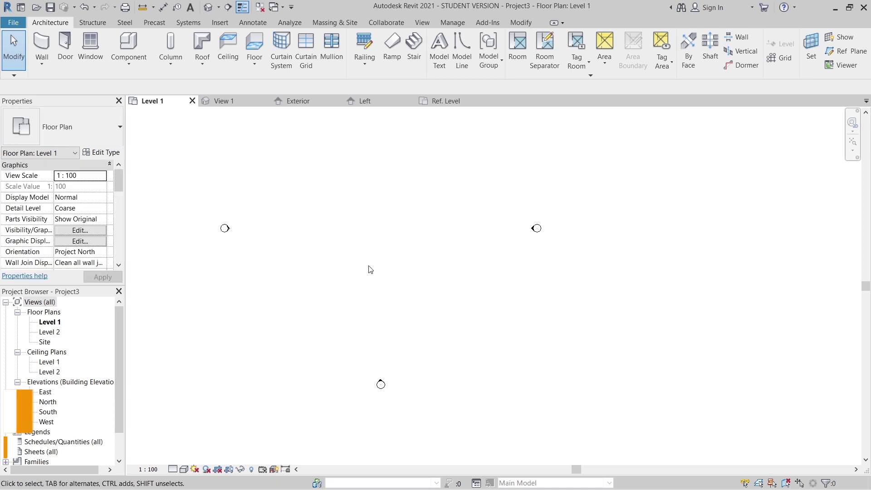
Step: Draw a 4000-high wall 19000 long using the WA command
key(w)
key(a)
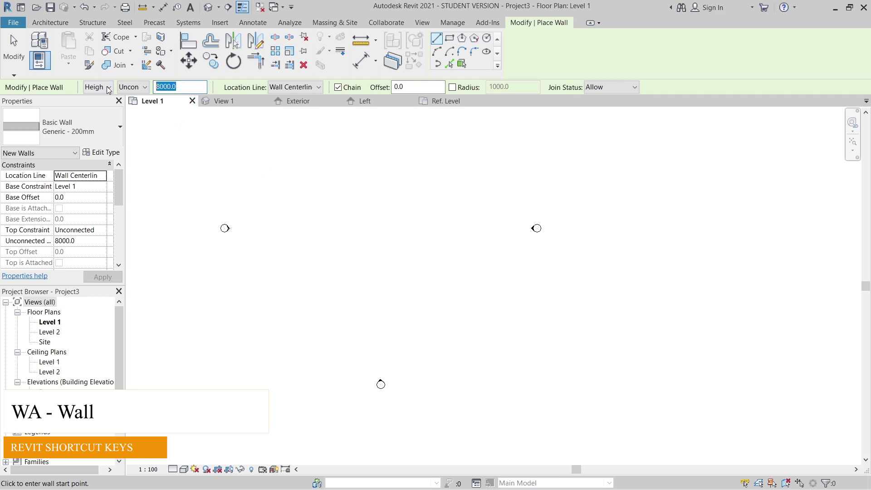
text(4000)
key(Return)
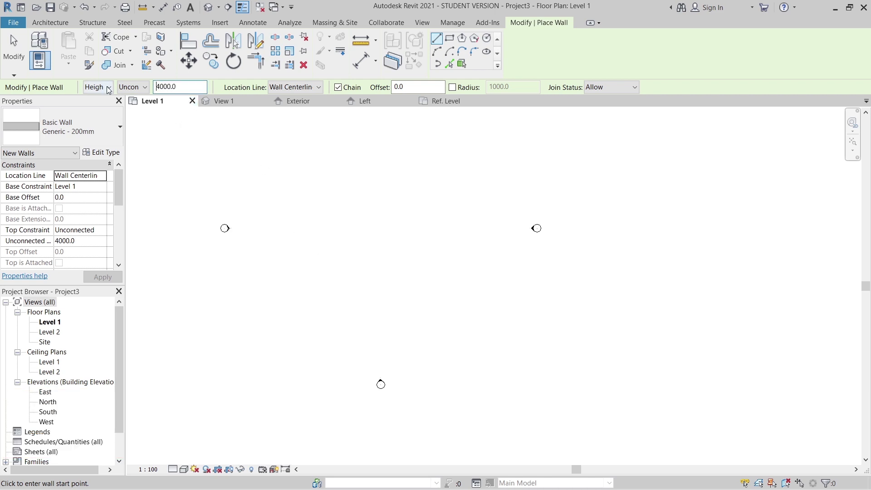
click(291, 248)
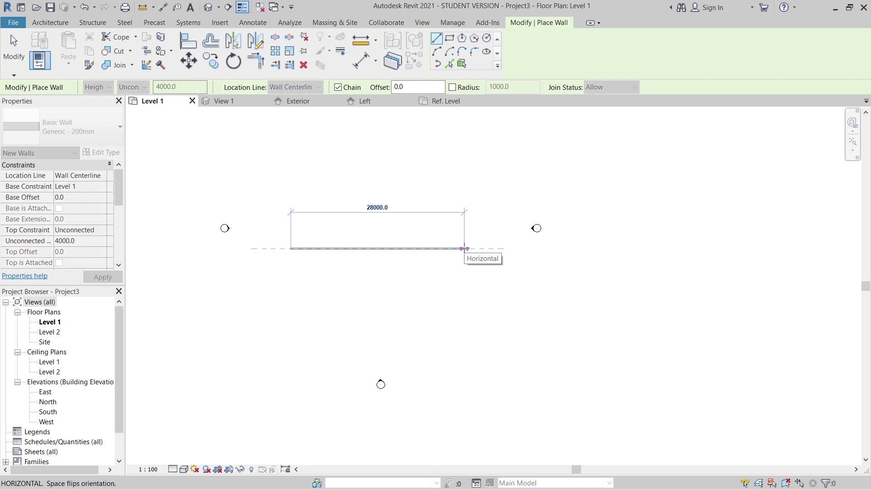
text(19000)
key(Return)
key(Escape)
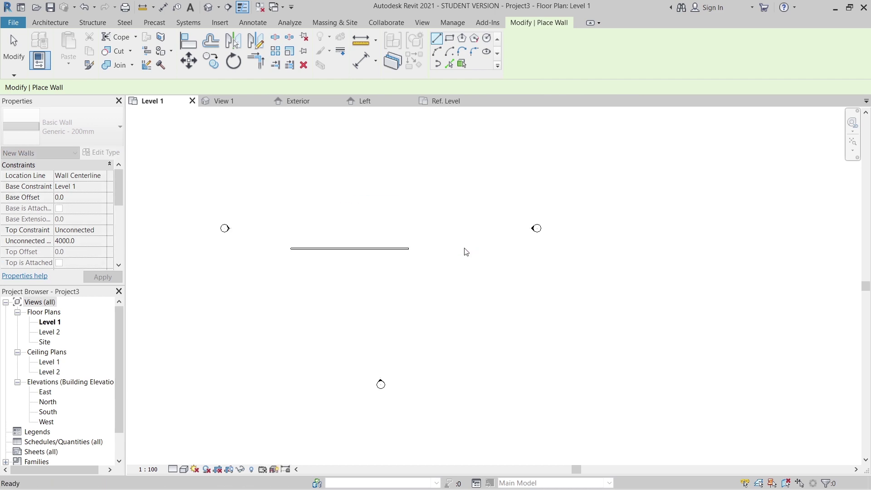
key(Escape)
Step: Change the wall to Storefront and duplicate its type as 'Facade Panel'
click(380, 250)
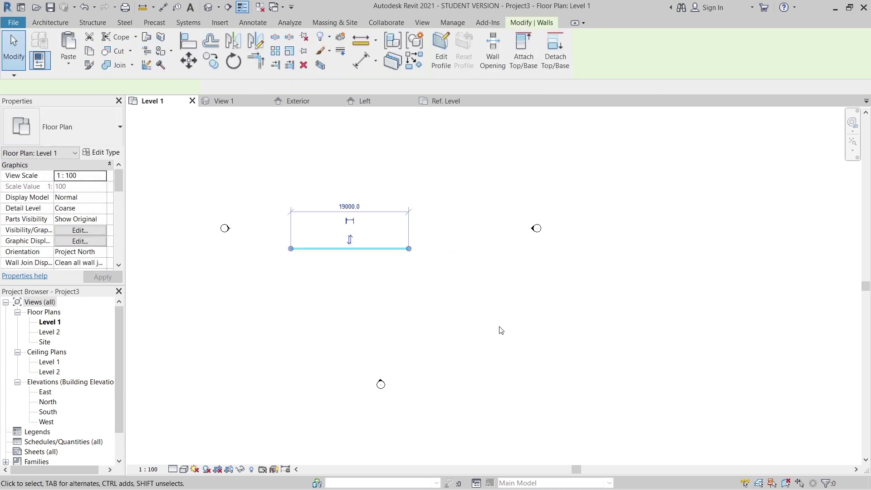
click(107, 129)
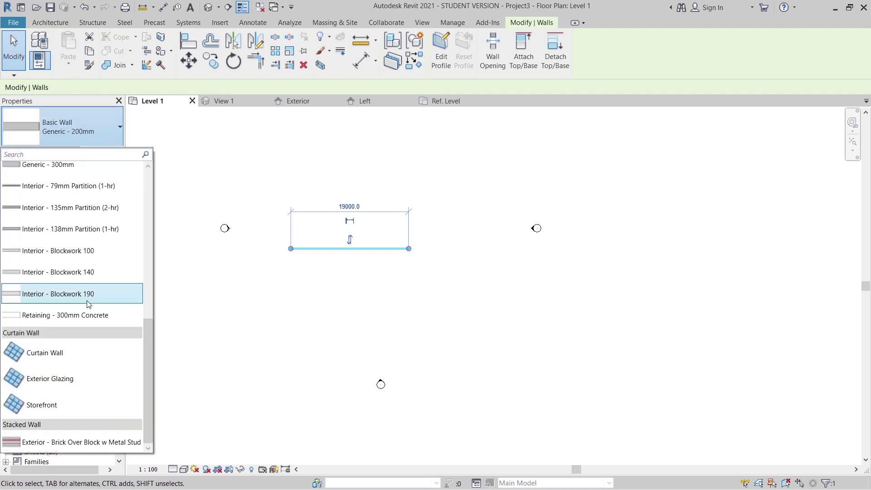
click(79, 405)
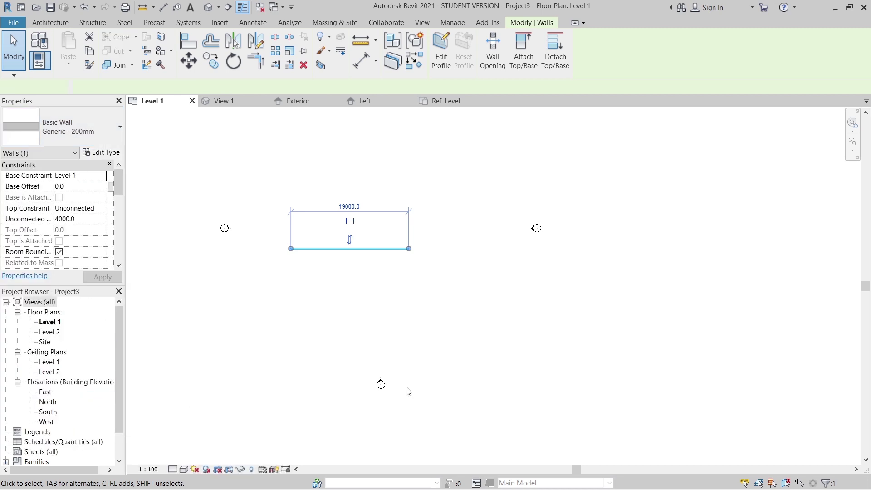
click(91, 153)
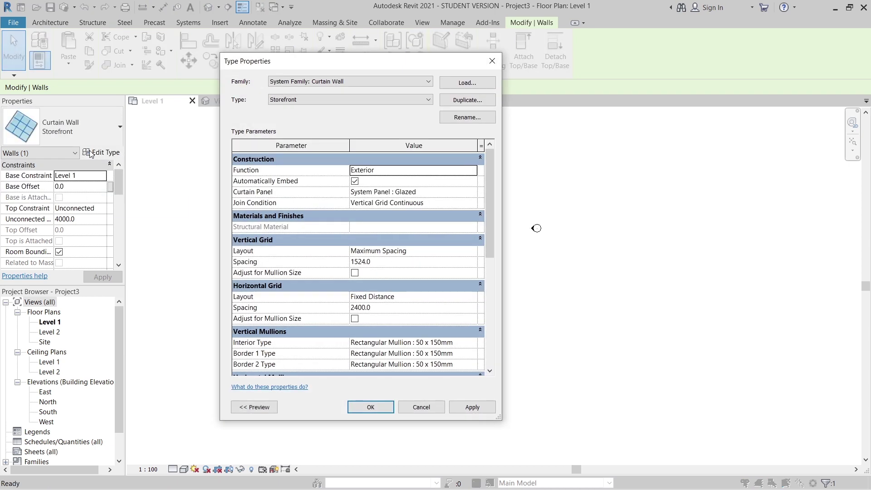
drag(411, 63, 661, 50)
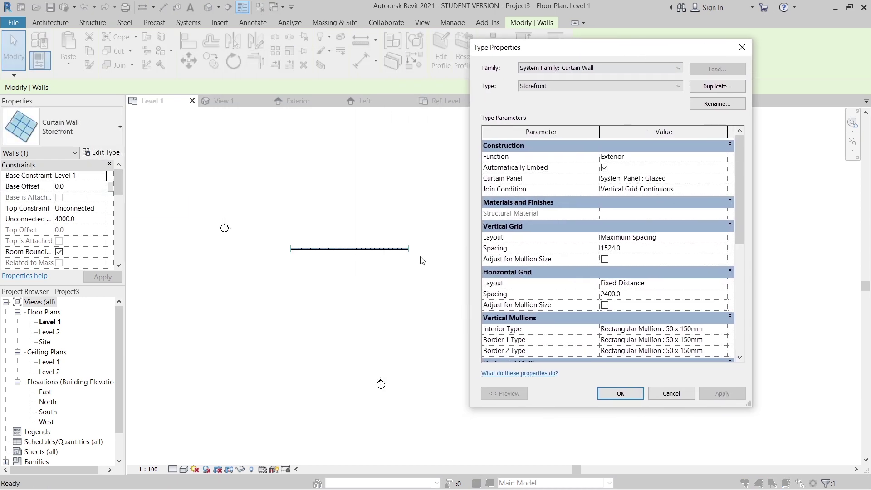
click(717, 87)
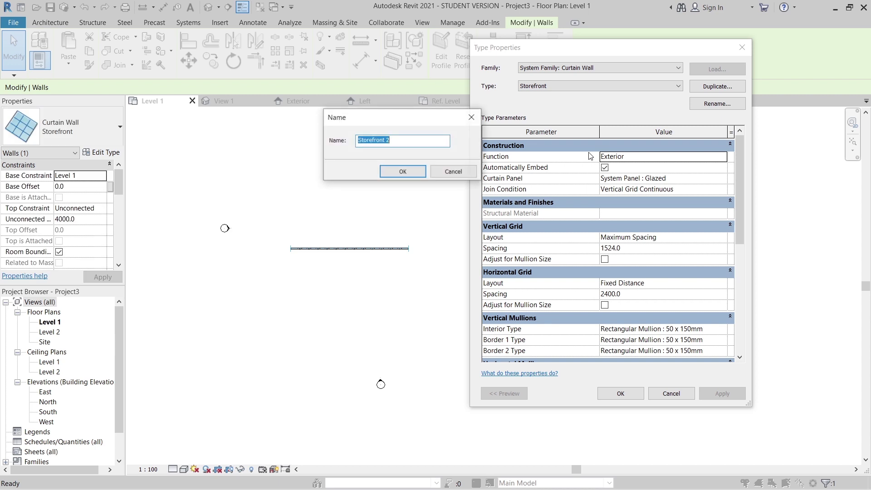
text(Facade Panel)
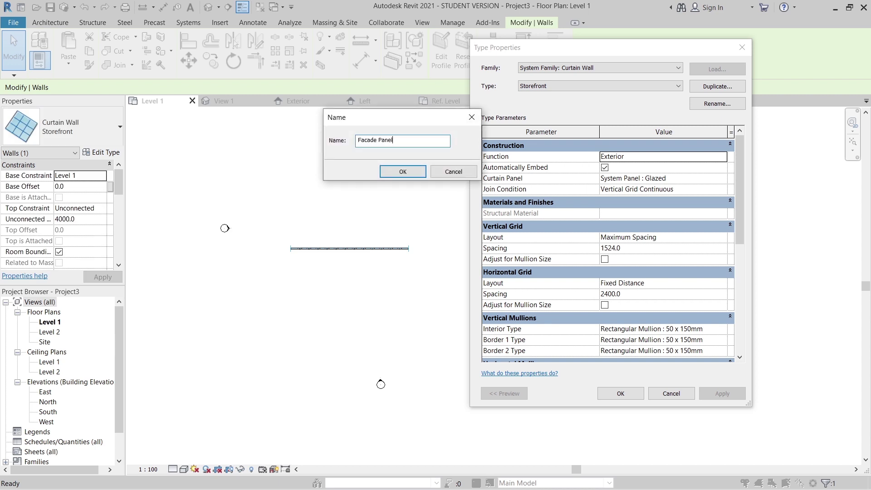
key(Return)
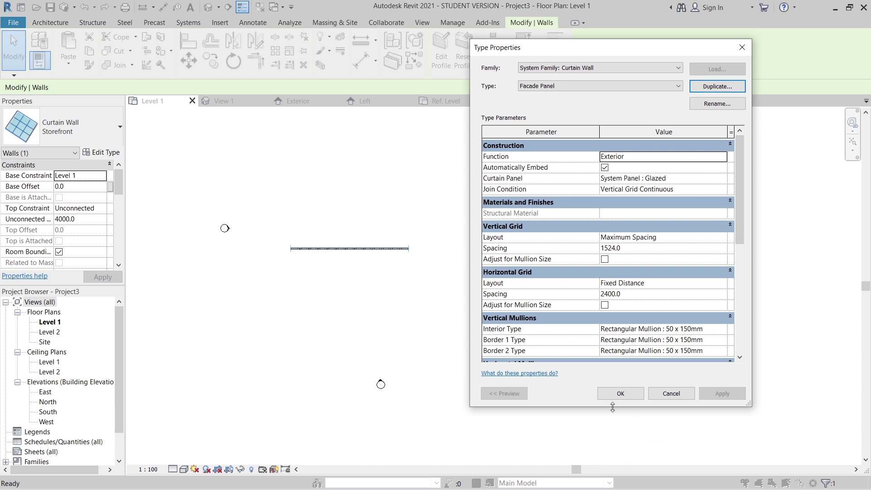
click(618, 394)
Step: Set Facade Panel grid spacing to 4000 vertical and 900 horizontal, then view it in 3D
scroll(387, 287, up, 3)
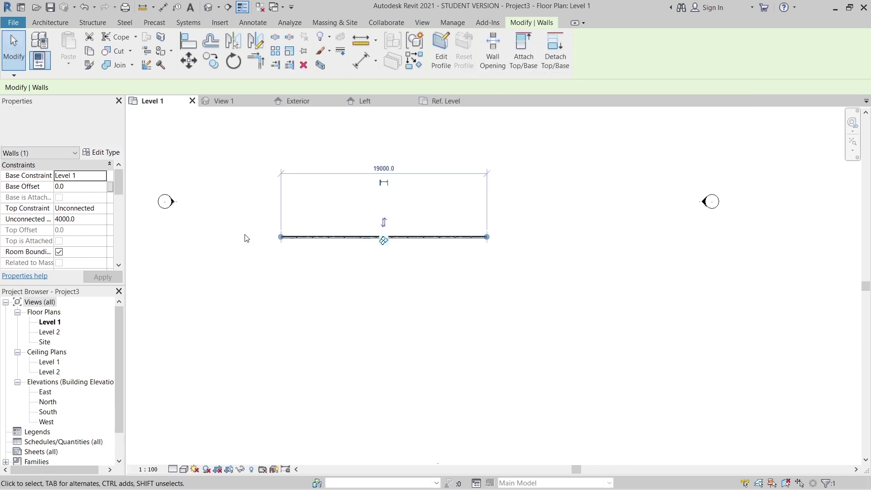
click(101, 153)
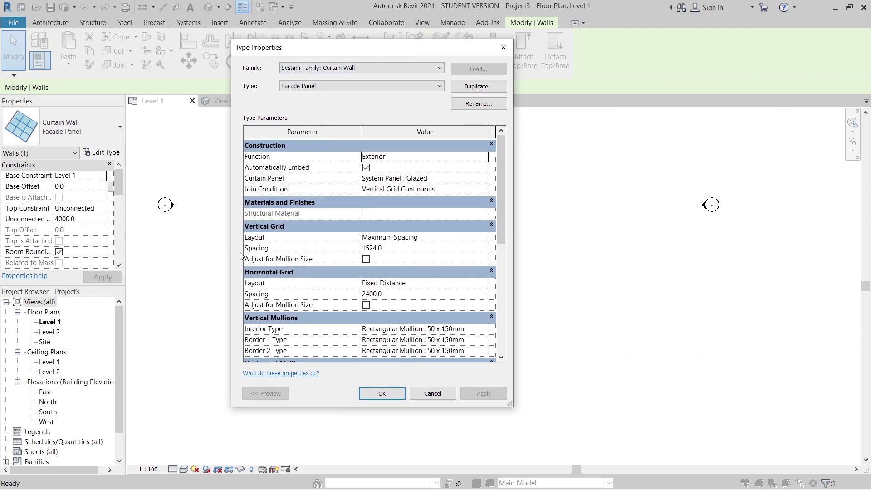
click(415, 249)
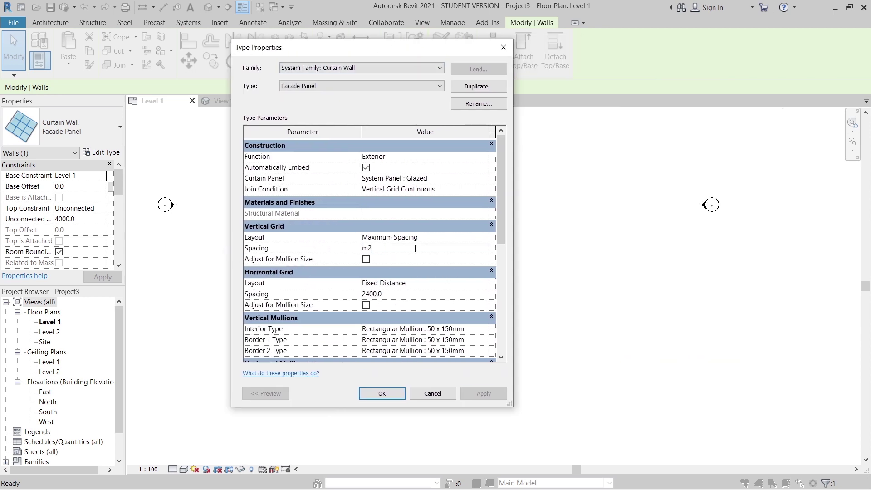
text(4000)
key(Return)
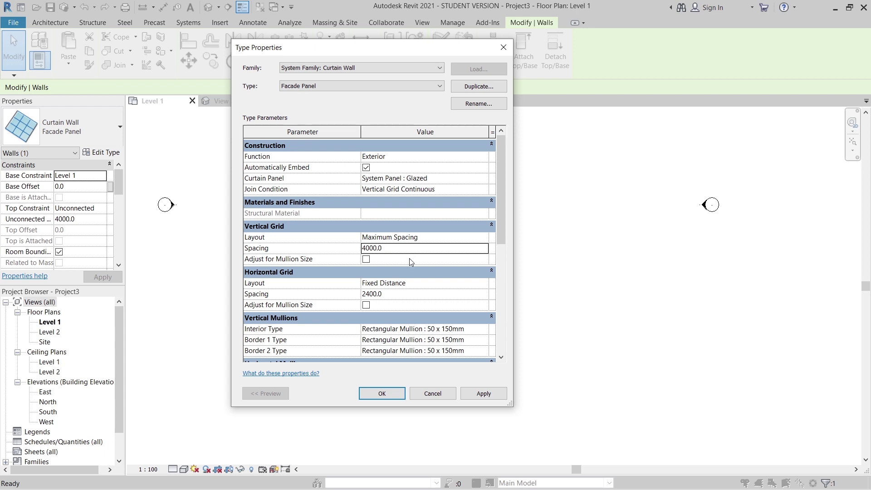
click(402, 295)
click(483, 393)
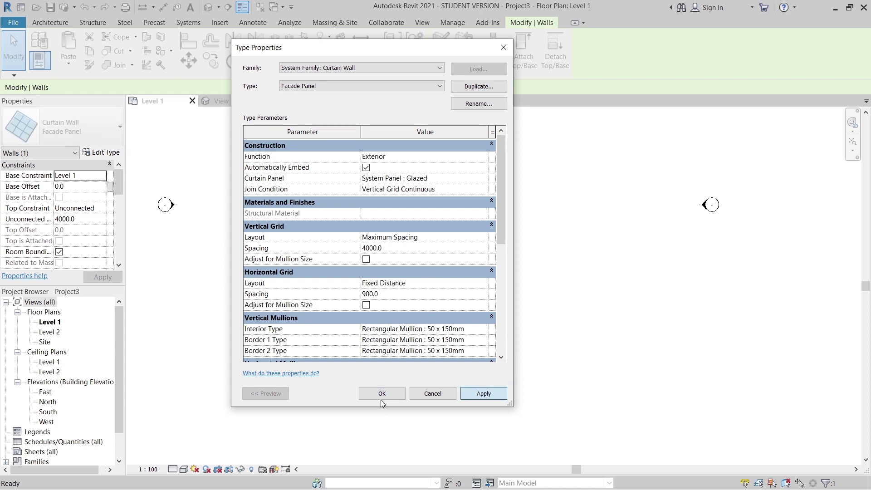
click(381, 394)
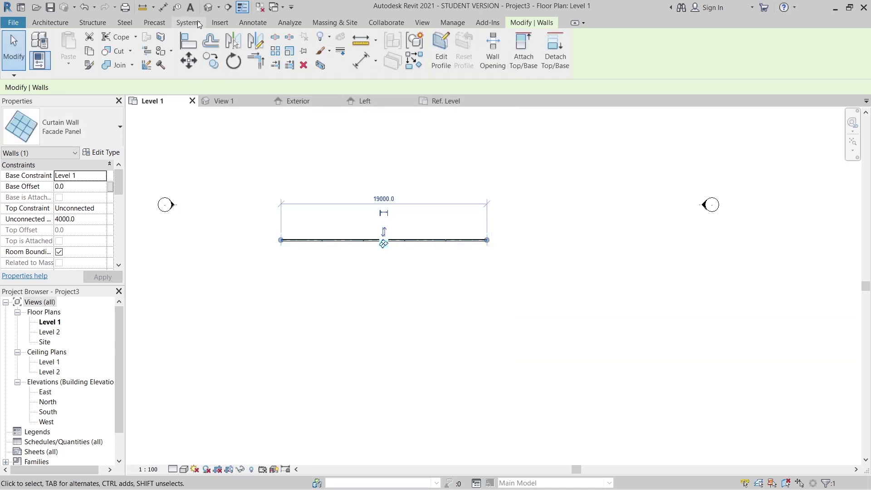
click(207, 9)
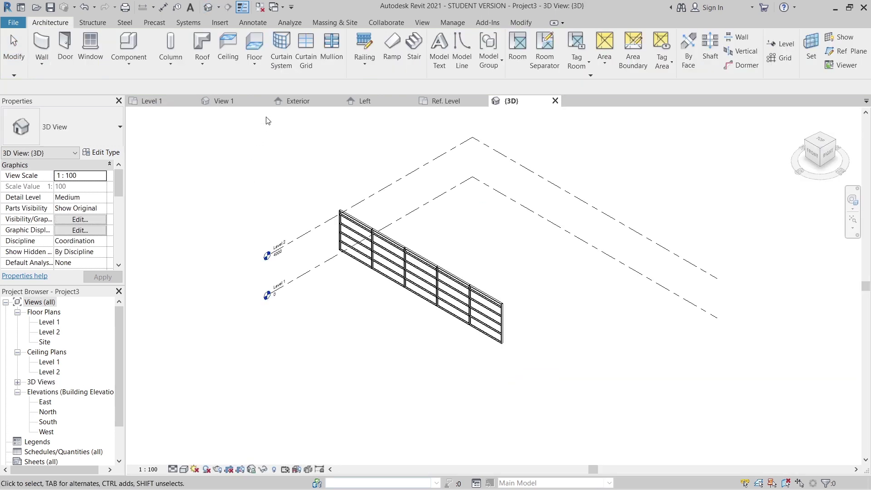
Step: Close the View 1, Exterior and Left view tabs
click(264, 101)
click(264, 100)
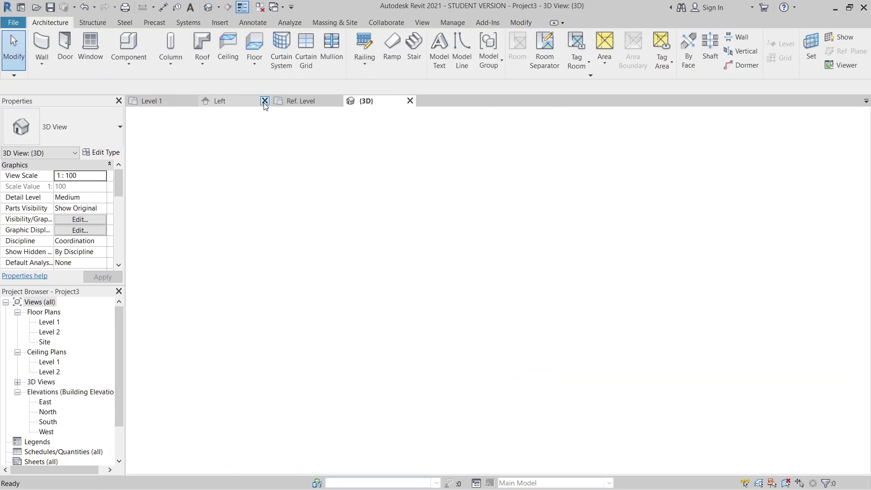
click(264, 101)
scroll(409, 326, up, 1)
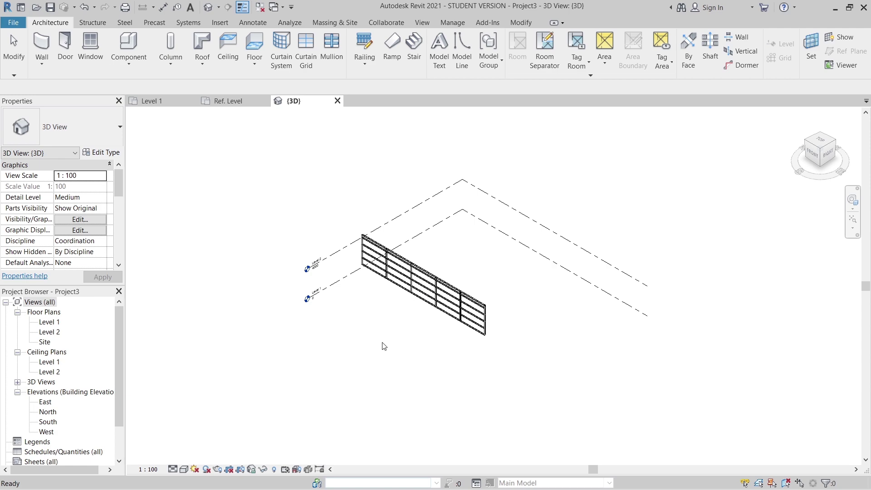
scroll(424, 323, up, 1)
shift+middle_drag(423, 323, 461, 301)
Step: Set the Facade Panel type's vertical grid spacing to 900 and horizontal spacing to 4000
click(459, 300)
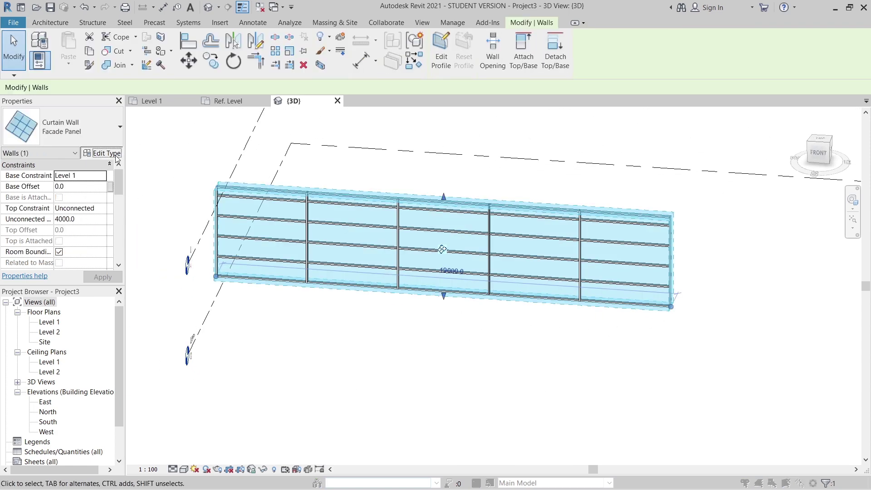
click(100, 152)
click(408, 248)
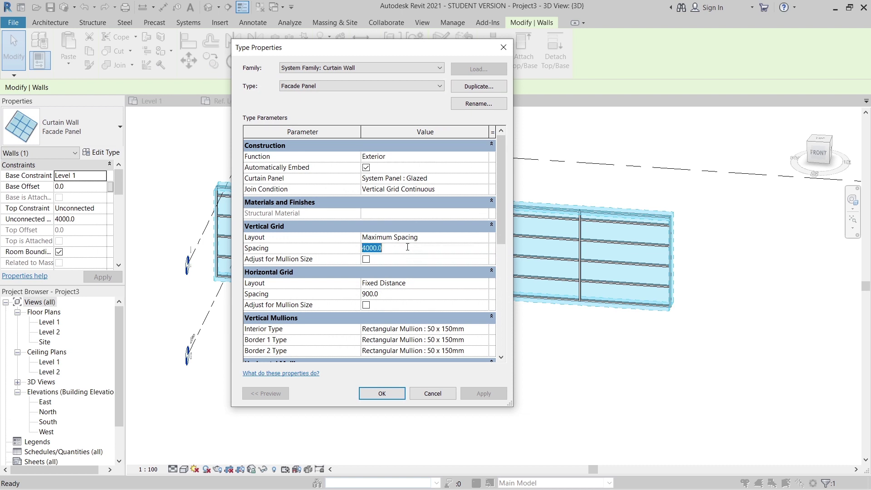
text(900.0)
click(404, 295)
text(4000.0)
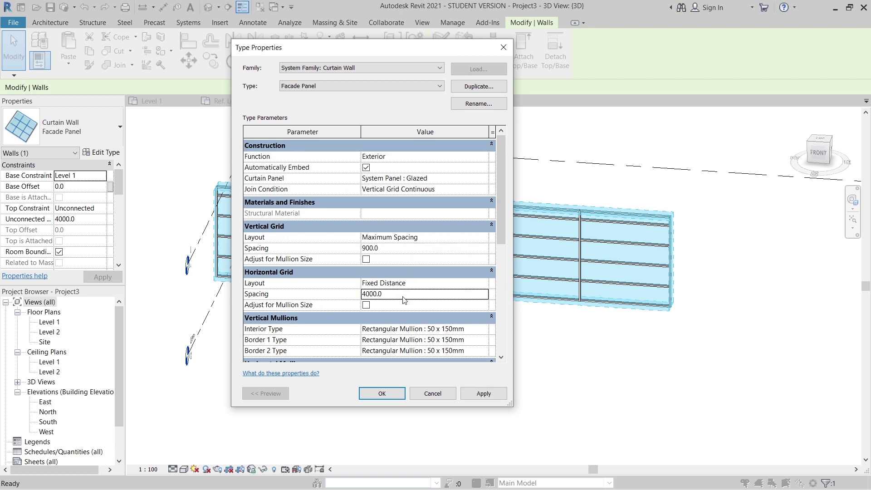
click(478, 395)
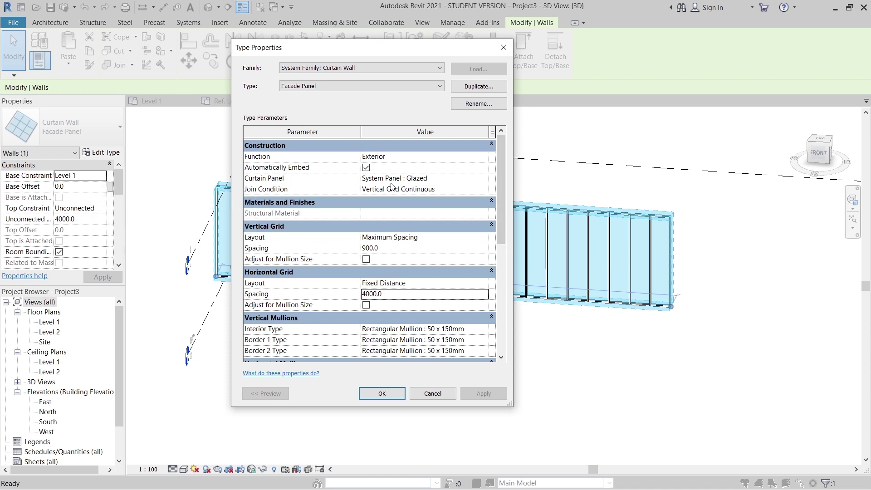
Step: Set the type's curtain panel to Family2 : Family2 and apply the change
click(485, 179)
click(485, 180)
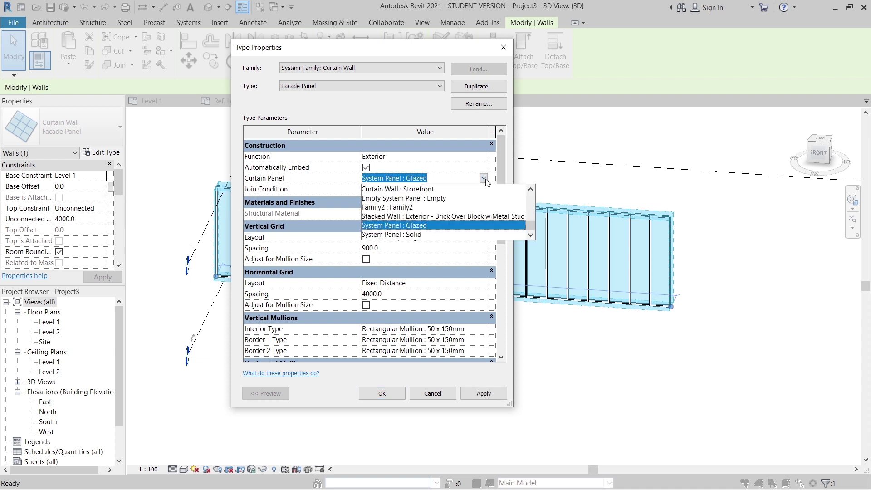
click(394, 205)
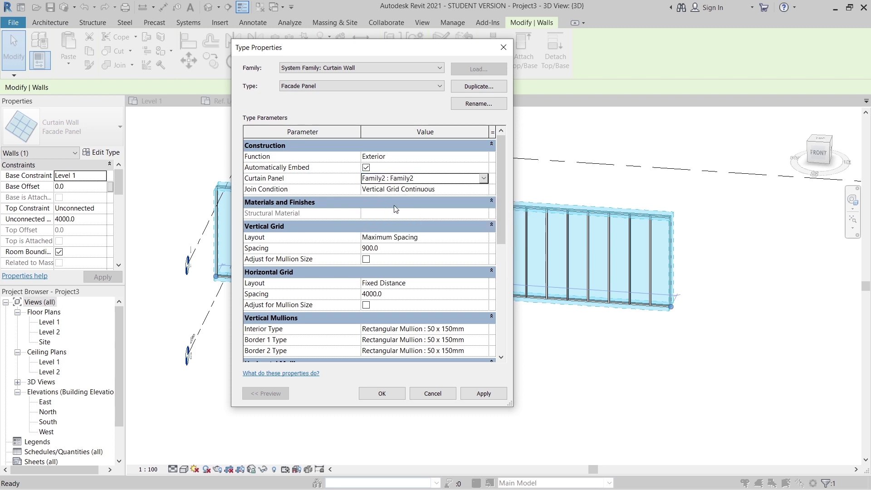
click(493, 395)
click(381, 393)
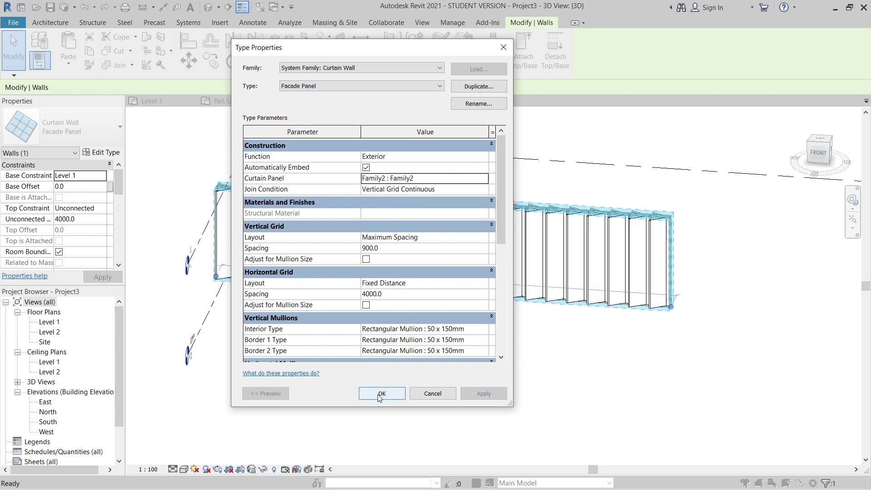
Step: Zoom and orbit to inspect the angled fins and panels close up
shift+middle_drag(699, 375, 600, 374)
scroll(643, 175, up, 5)
scroll(504, 220, up, 3)
scroll(504, 220, down, 8)
scroll(384, 235, up, 5)
middle_drag(383, 235, 411, 213)
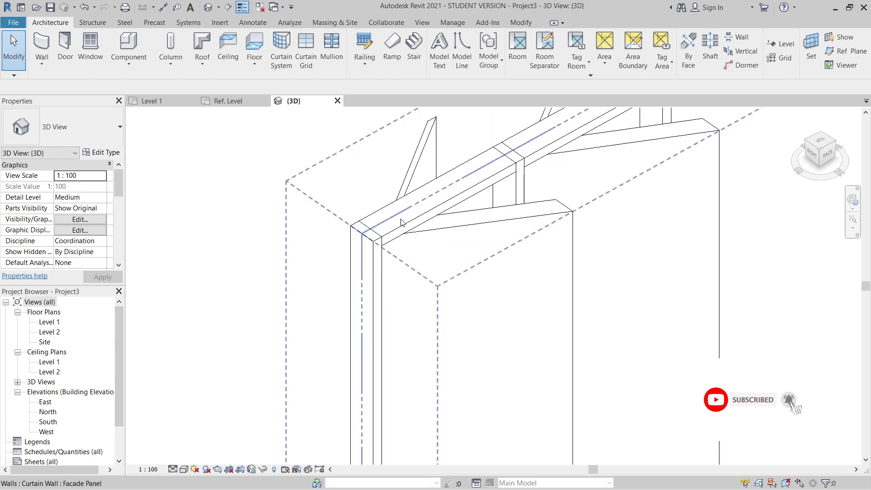
scroll(414, 185, up, 2)
scroll(562, 210, down, 3)
scroll(563, 210, down, 6)
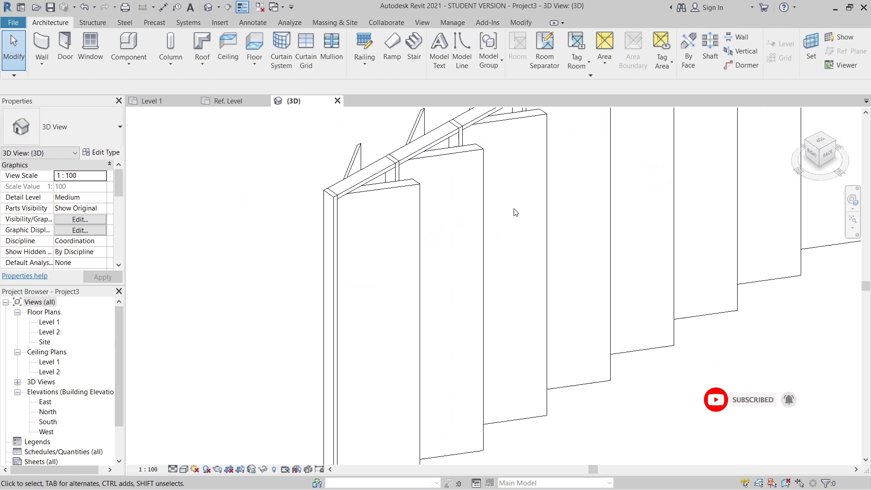
shift+middle_drag(519, 226, 599, 227)
scroll(599, 226, up, 4)
middle_drag(550, 326, 535, 131)
middle_drag(327, 345, 318, 276)
Step: Orbit around until the whole curtain wall is seen from the back, then pick it
click(179, 471)
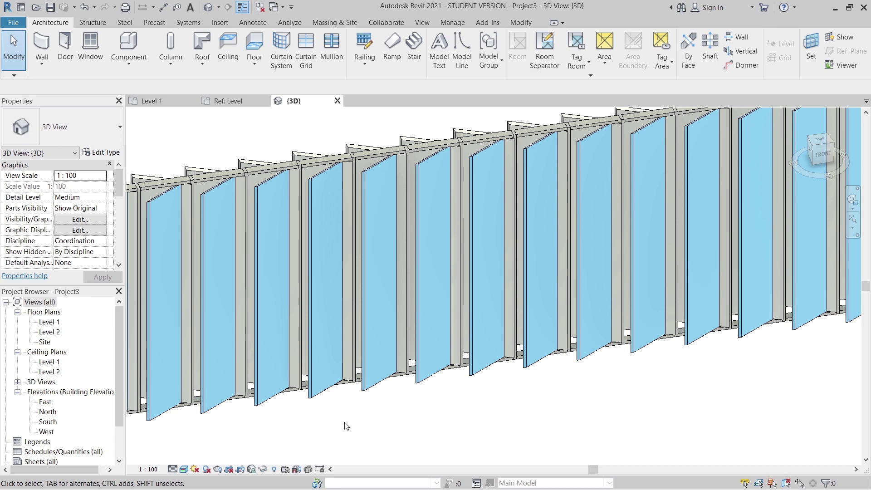
scroll(346, 426, down, 5)
middle_drag(389, 418, 408, 379)
scroll(321, 223, up, 5)
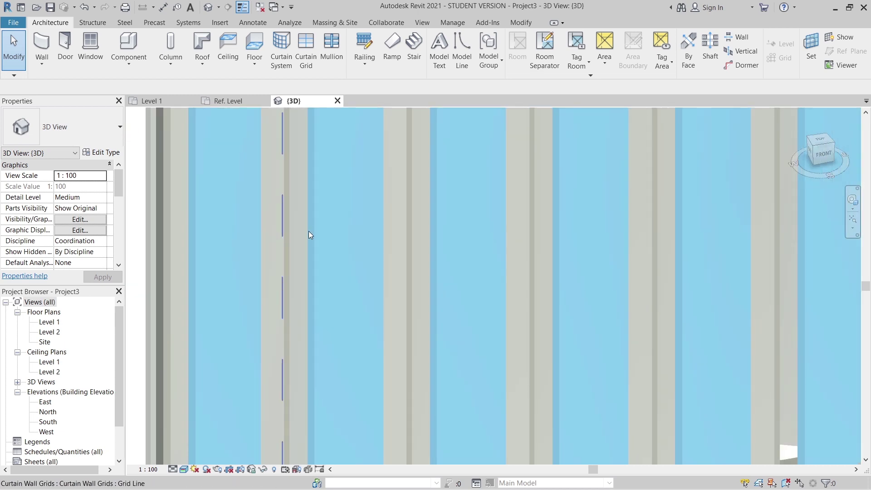
scroll(313, 246, down, 3)
shift+middle_drag(323, 259, 456, 381)
scroll(456, 381, down, 2)
scroll(599, 213, up, 6)
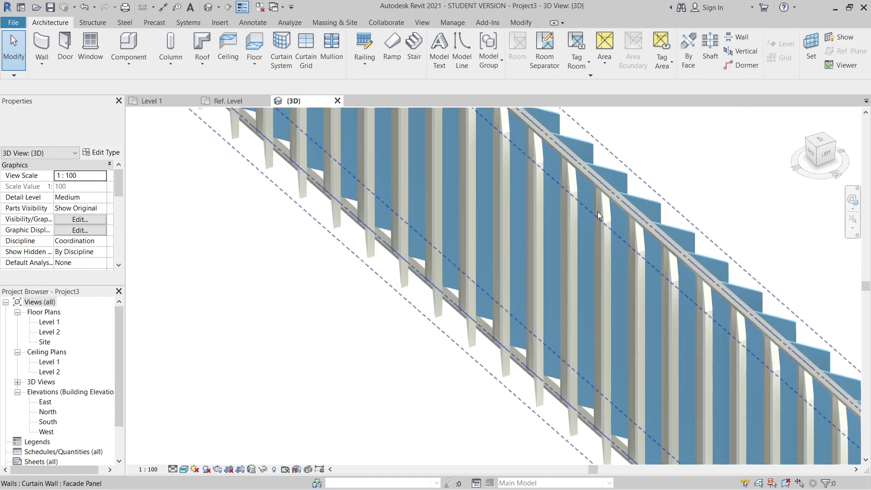
scroll(592, 188, up, 4)
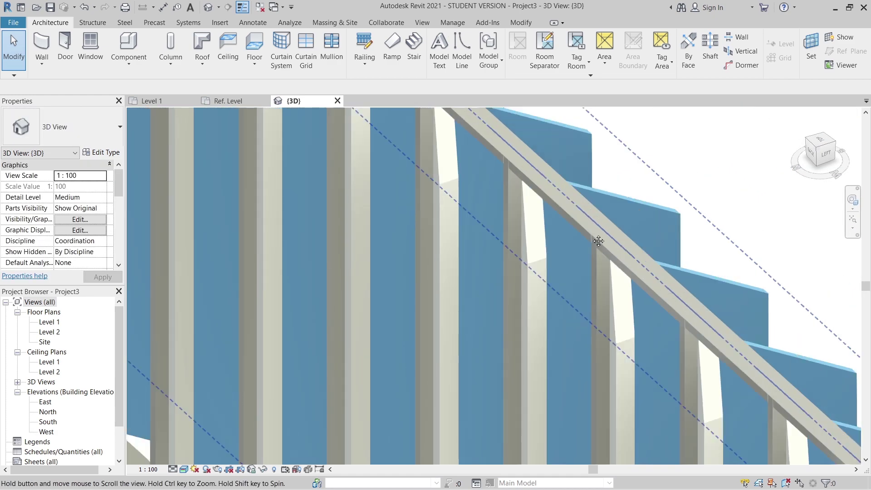
scroll(541, 215, down, 5)
shift+middle_drag(494, 293, 469, 295)
scroll(469, 296, down, 6)
shift+middle_drag(404, 324, 425, 301)
click(425, 300)
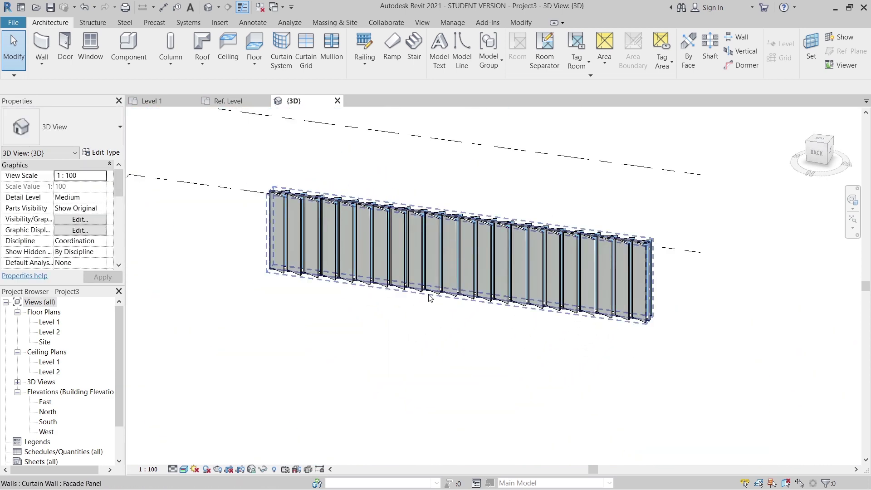
Step: Change the curtain wall's Unconnected Height from 4000 to 12000 and apply it
click(438, 299)
middle_drag(260, 225, 267, 253)
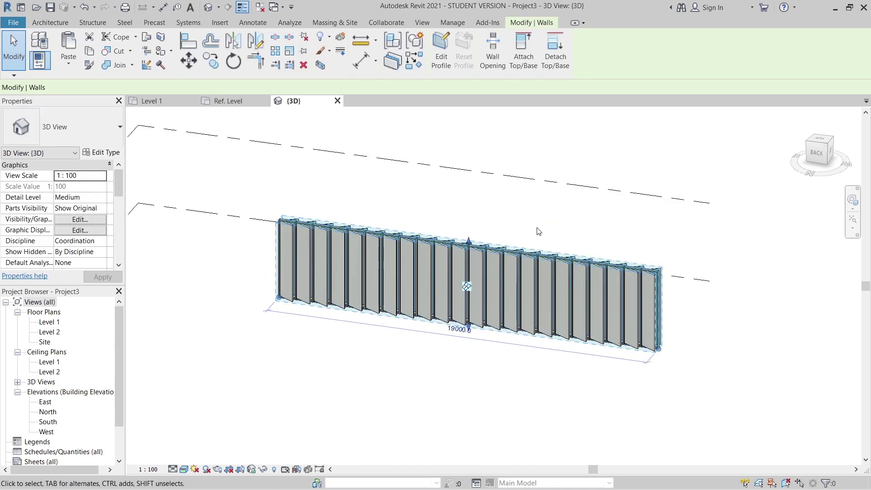
click(87, 220)
double_click(89, 220)
text(12000.0)
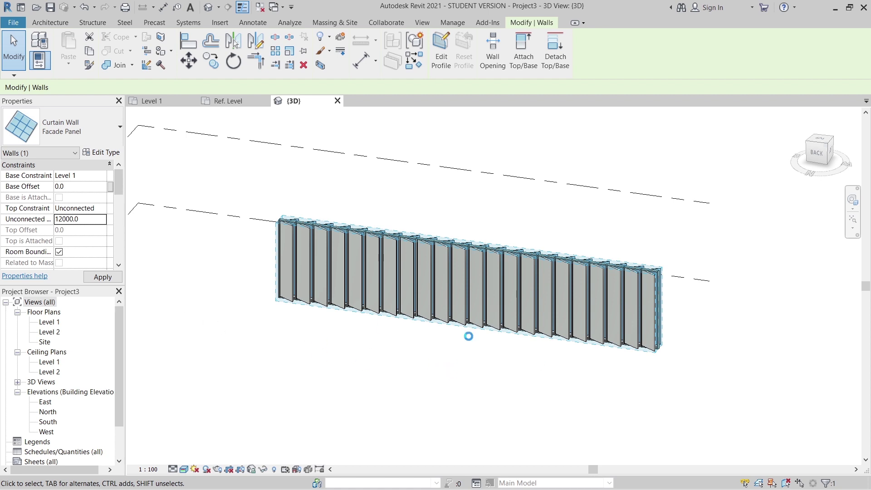
click(417, 378)
shift+middle_drag(417, 378, 413, 296)
scroll(401, 221, up, 8)
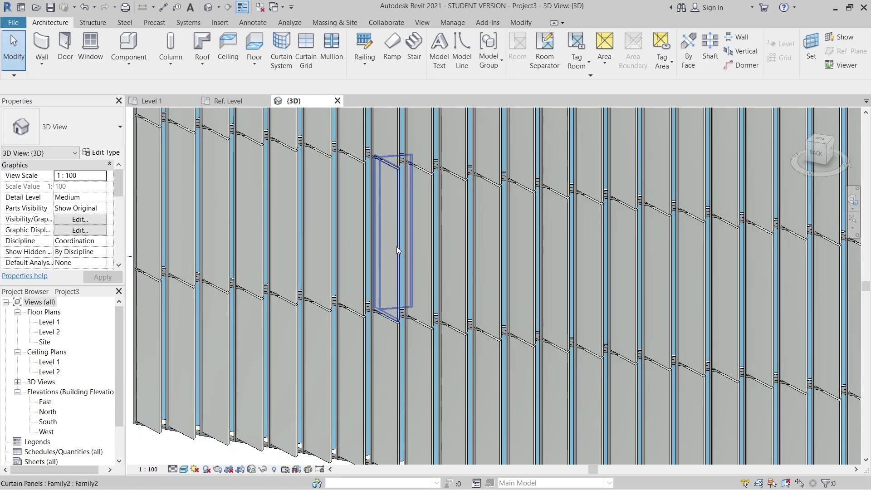
Step: Review the Family2 panel's type settings, close them unchanged and clear the selection
click(397, 246)
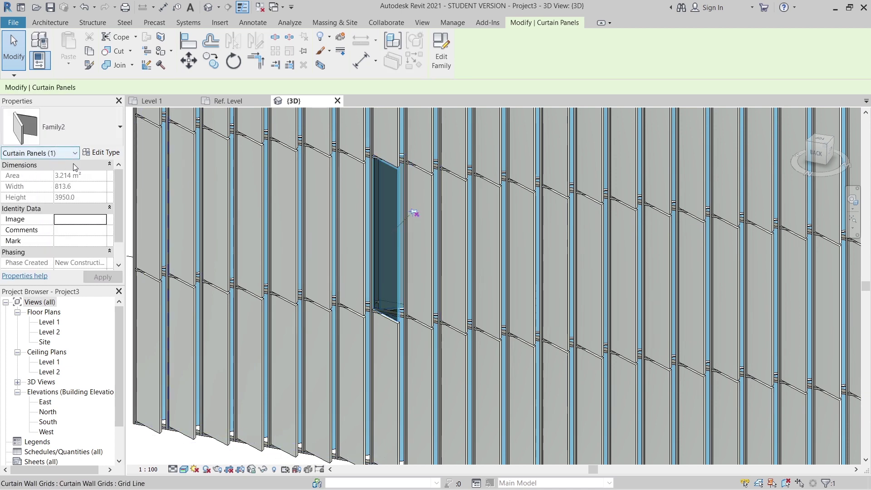
click(103, 152)
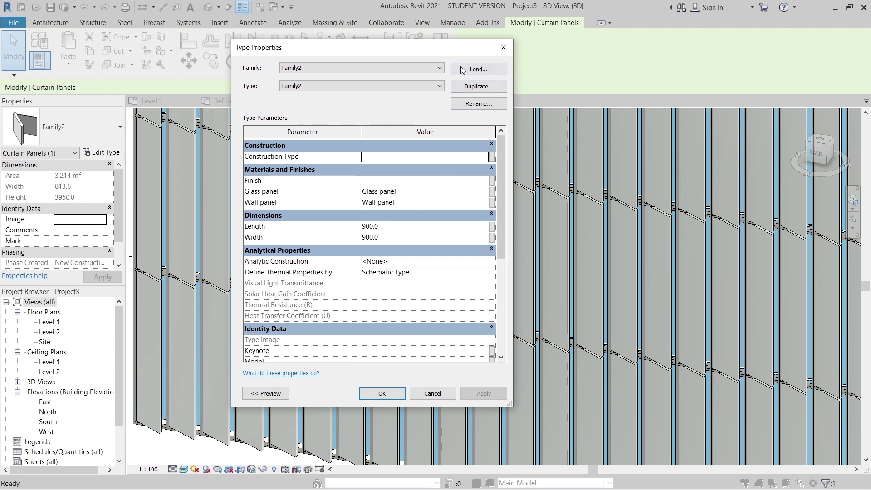
click(503, 47)
scroll(470, 277, down, 10)
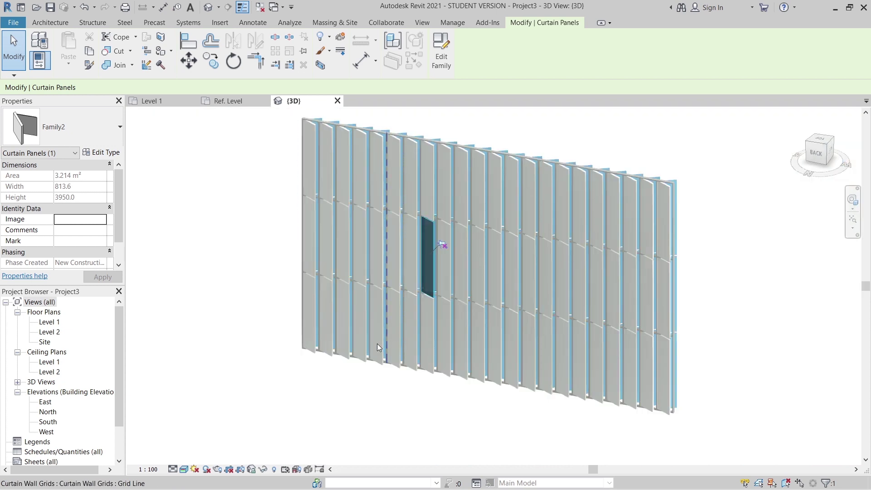
click(366, 376)
scroll(732, 271, up, 6)
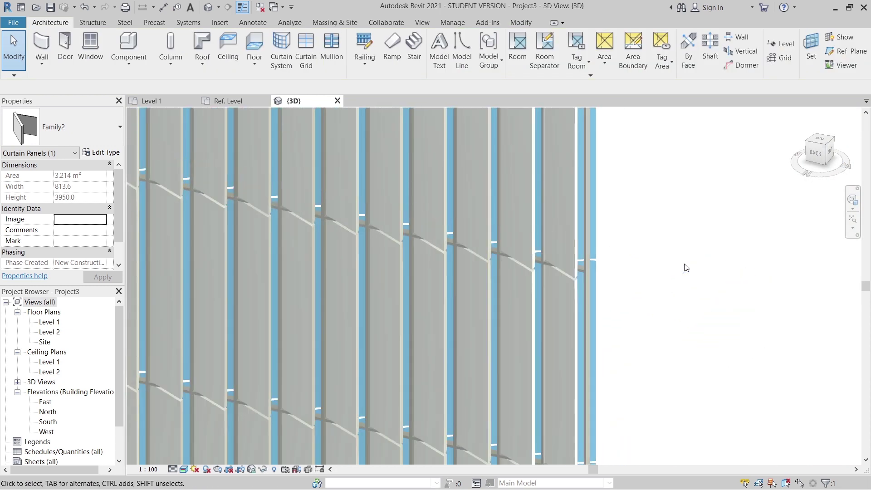
scroll(587, 282, up, 4)
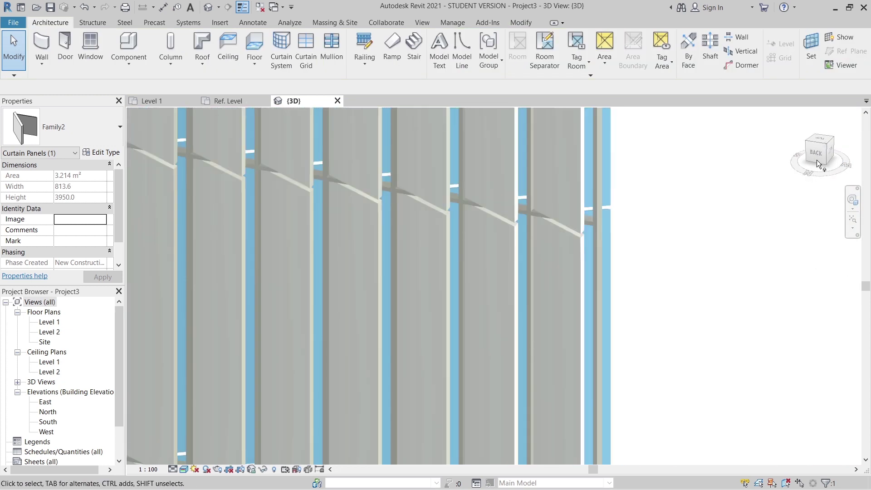
key(Escape)
Step: Center the wall panels in view and bring up the visual style choices
scroll(506, 225, up, 3)
scroll(506, 224, down, 5)
middle_drag(506, 225, 613, 195)
scroll(500, 244, up, 3)
mouse_move(500, 244)
middle_down()
mouse_move(611, 245)
mouse_move(617, 278)
middle_up()
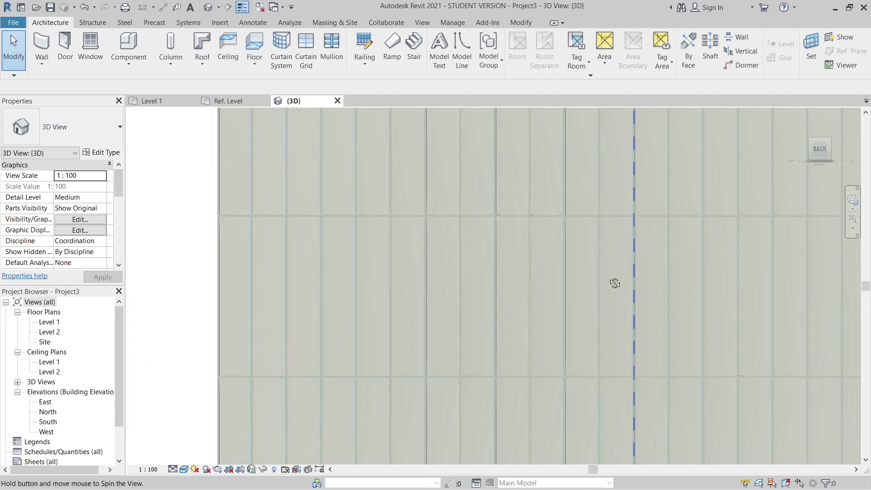
click(185, 470)
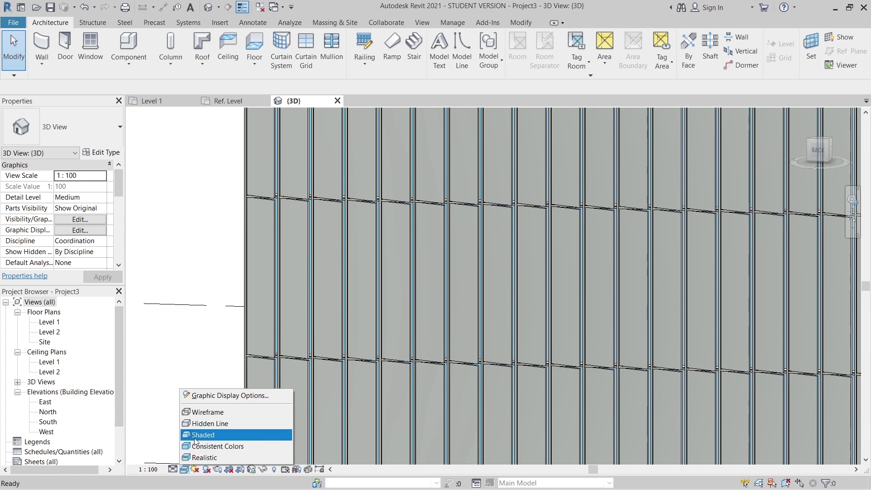
Step: Switch the 3D view to Hidden Line display
click(210, 424)
scroll(210, 316, down, 5)
shift+middle_drag(383, 318, 696, 224)
scroll(553, 172, up, 4)
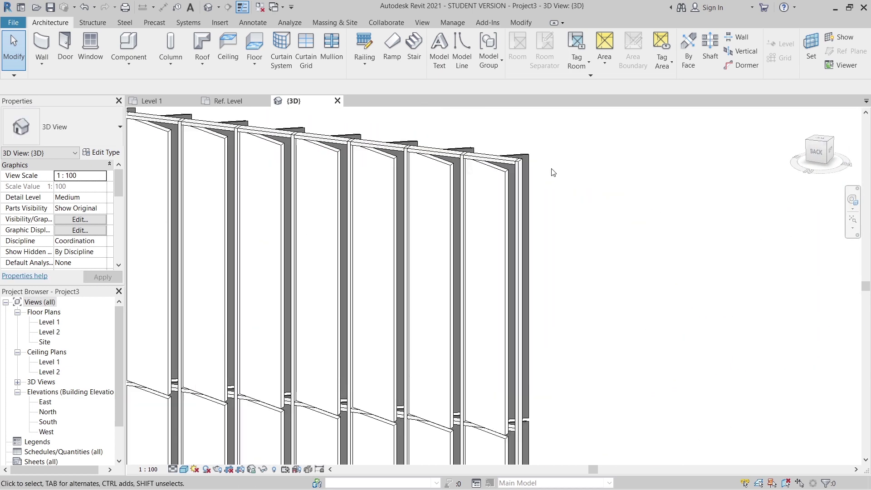
Step: Set the 50 x 150mm Rectangular Mullion type's width on both sides to 10
click(507, 167)
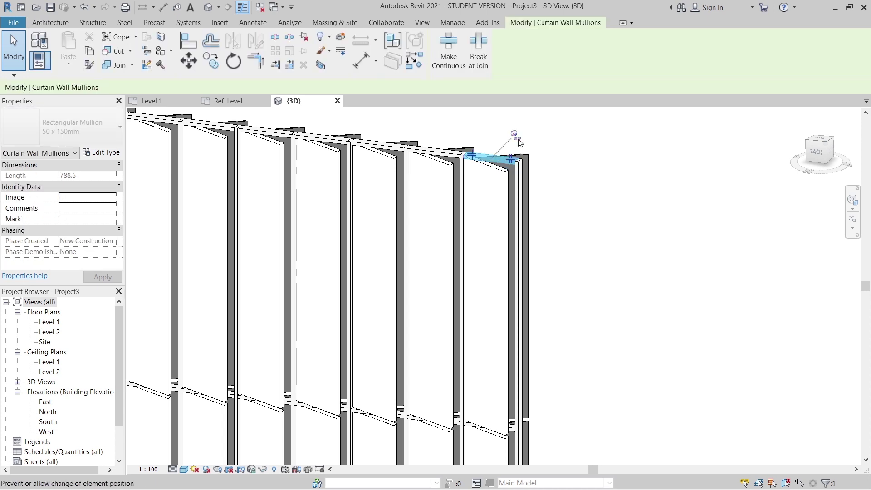
click(96, 152)
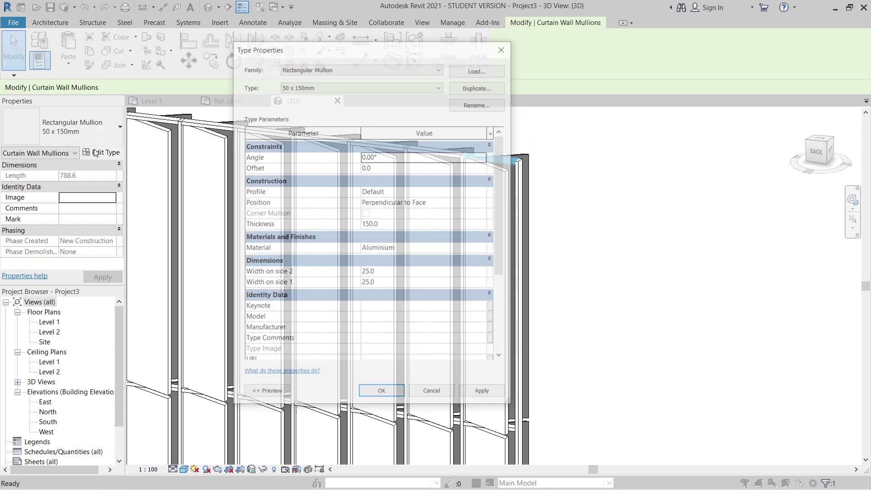
click(405, 273)
text(10)
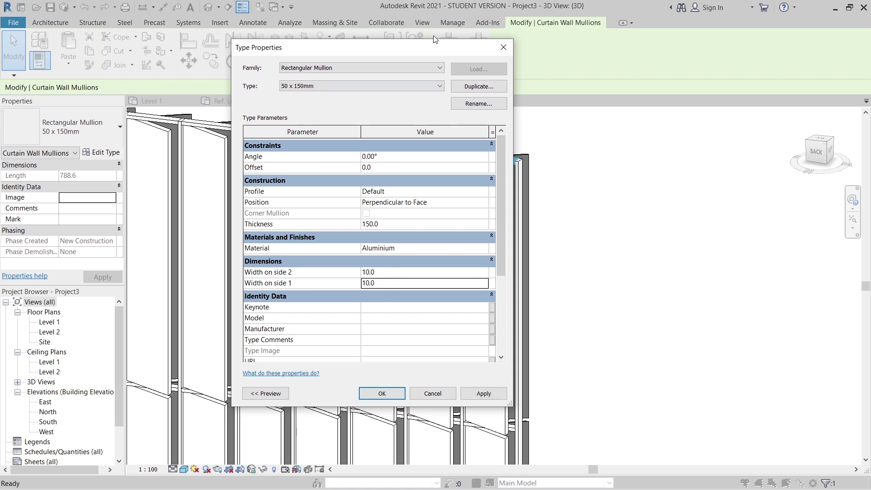
drag(389, 47, 597, 48)
click(692, 394)
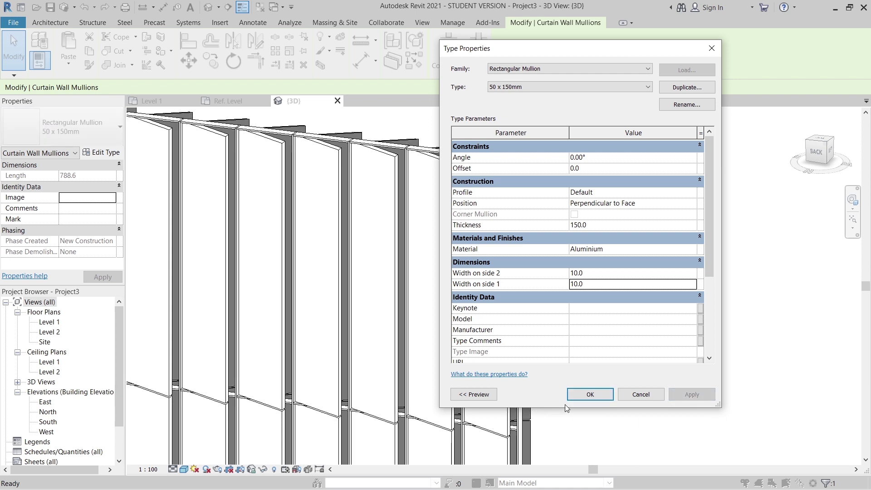
click(589, 394)
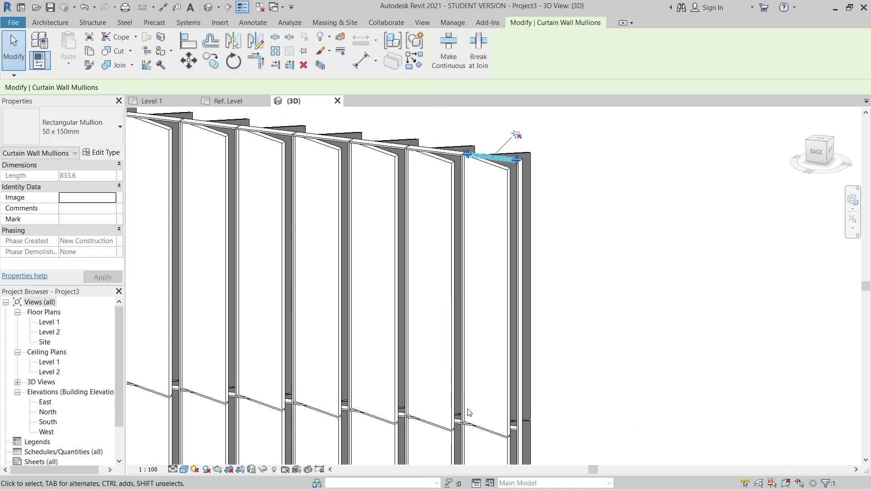
middle_drag(627, 315, 669, 294)
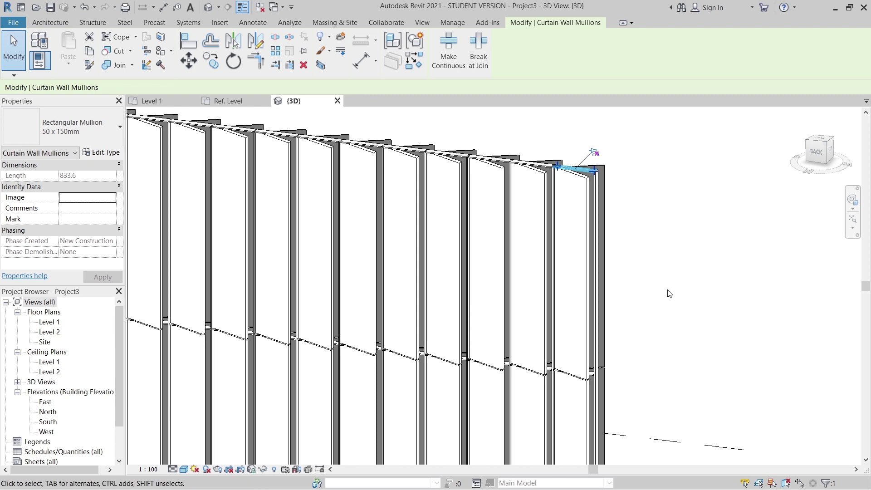
scroll(669, 294, down, 4)
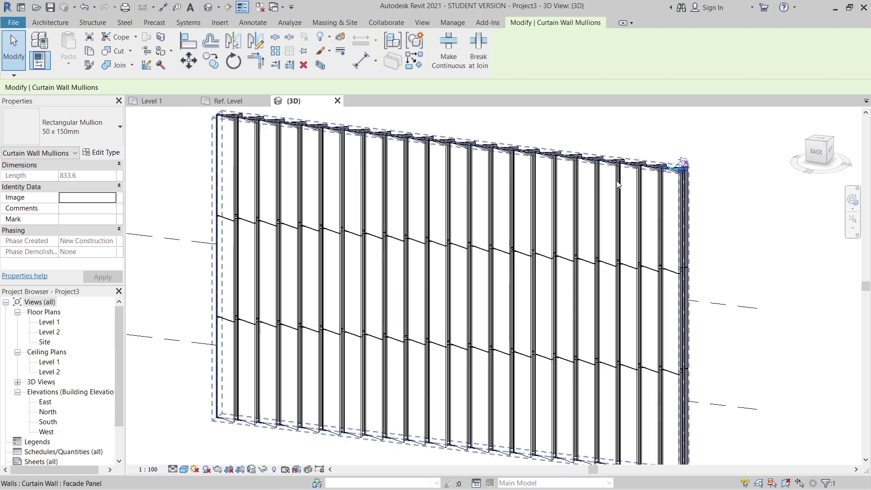
shift+middle_drag(577, 313, 590, 318)
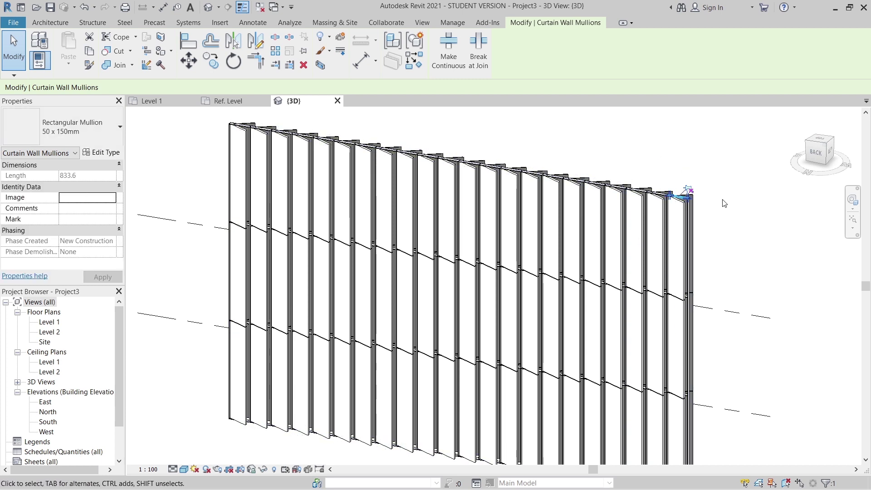
Step: Select all mullion instances with SA and delete them, viewing the wall from the front
key(s)
key(a)
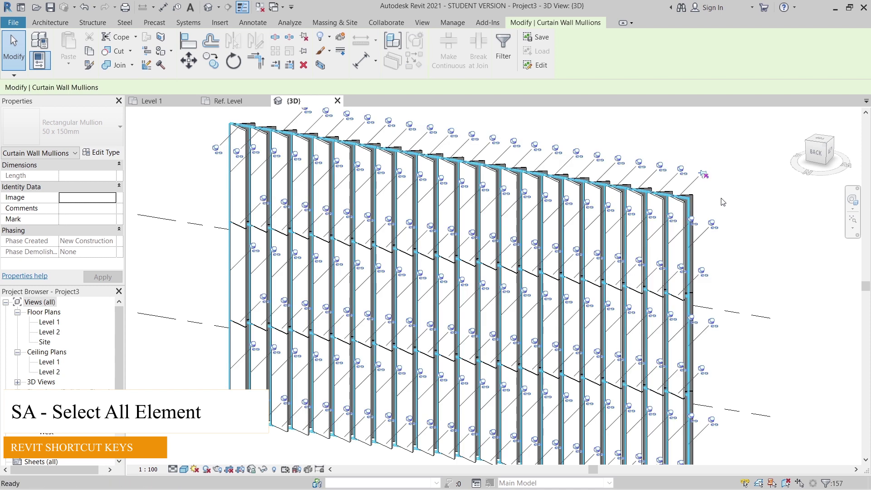
key(Escape)
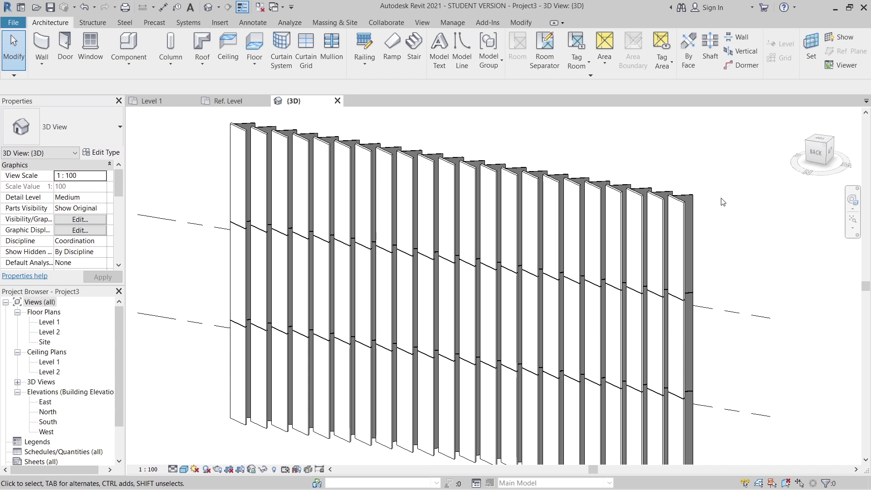
shift+middle_drag(722, 203, 391, 414)
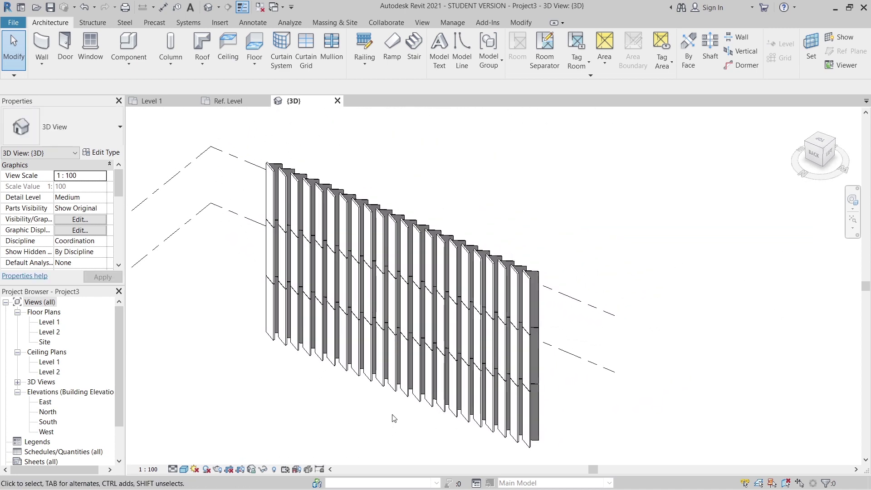